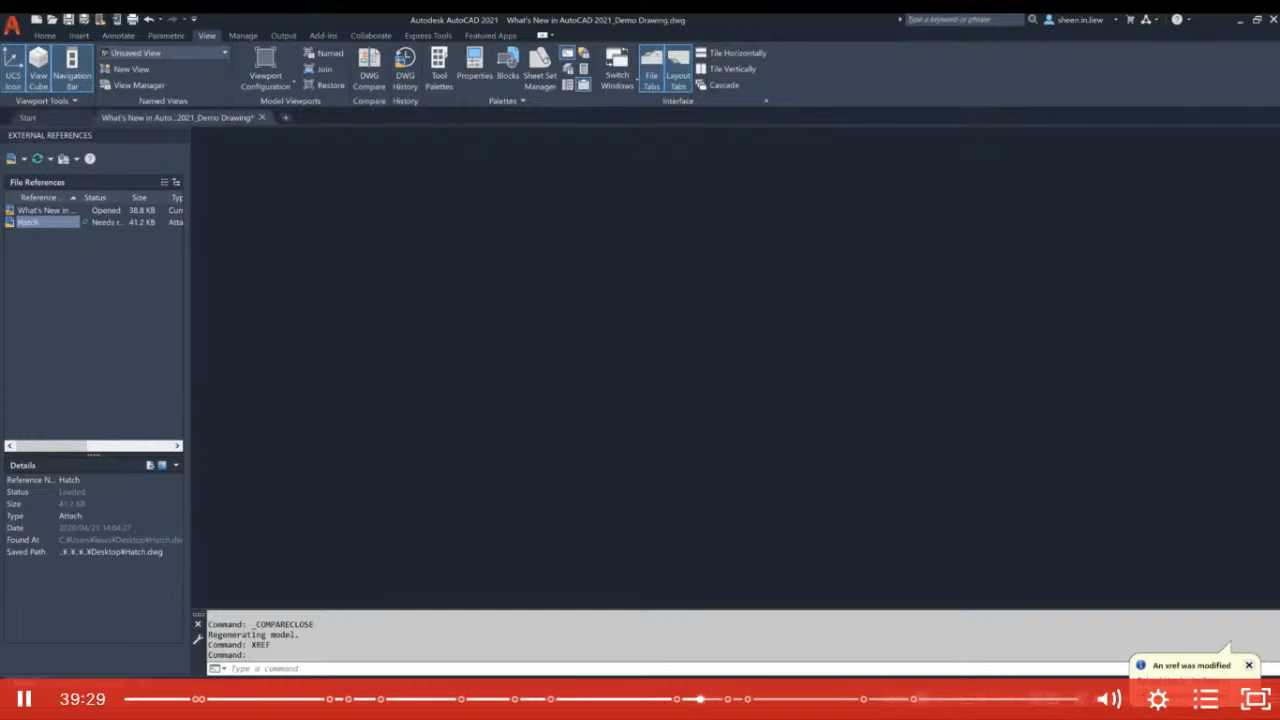
Reload the modified Hatch xref with Xref Compare, zoom to the next change set, and end the comparison
{"action": "left_click", "coordinate": [1146, 676]}
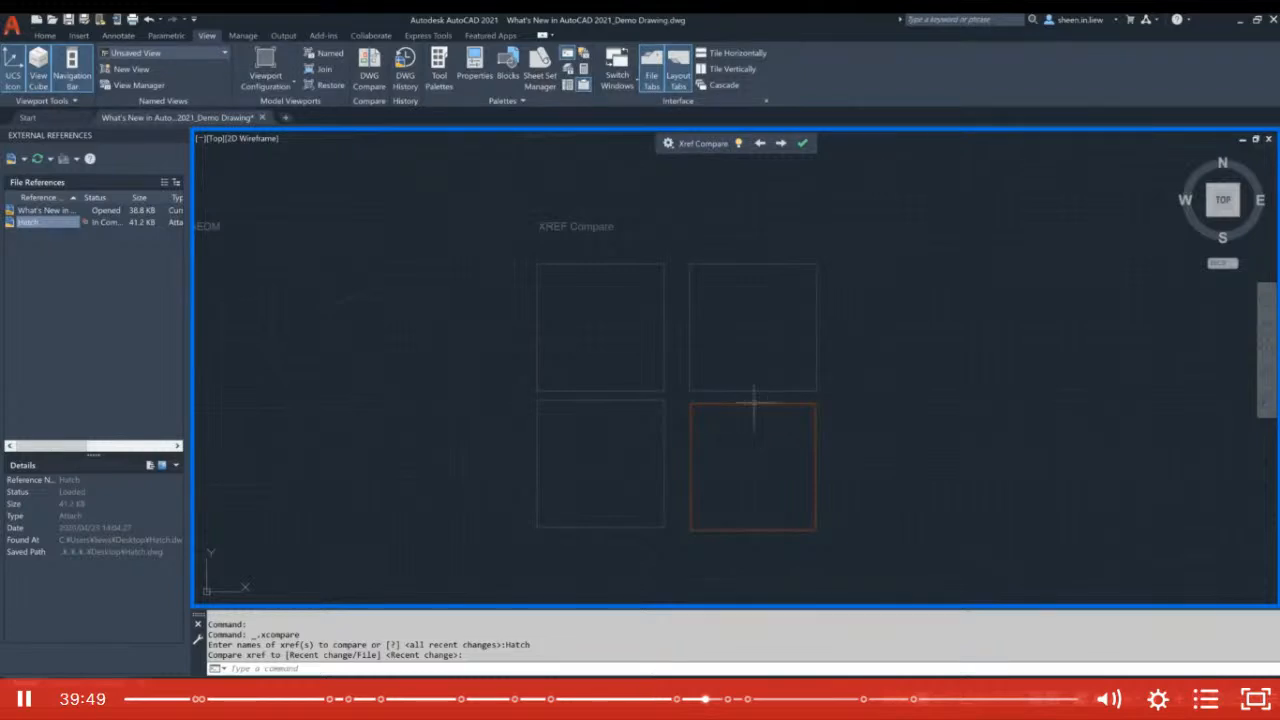
{"action": "mouse_move", "coordinate": [755, 404]}
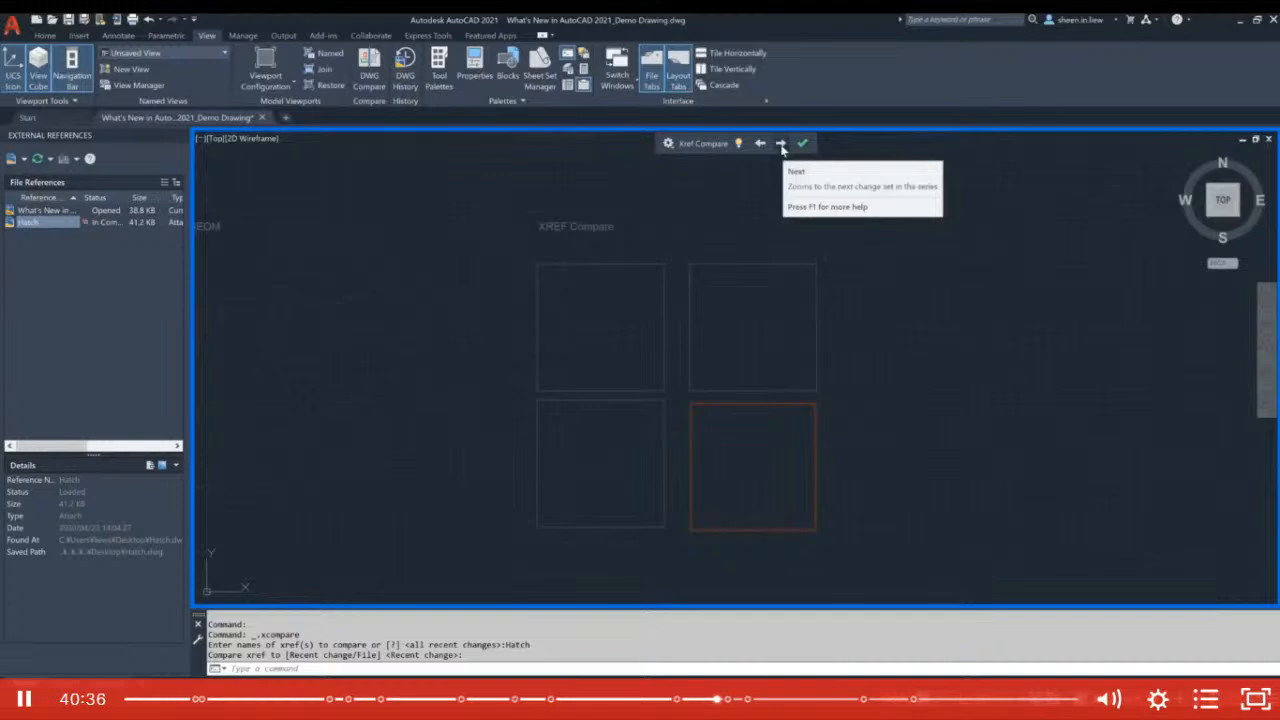
{"action": "left_click", "coordinate": [781, 143]}
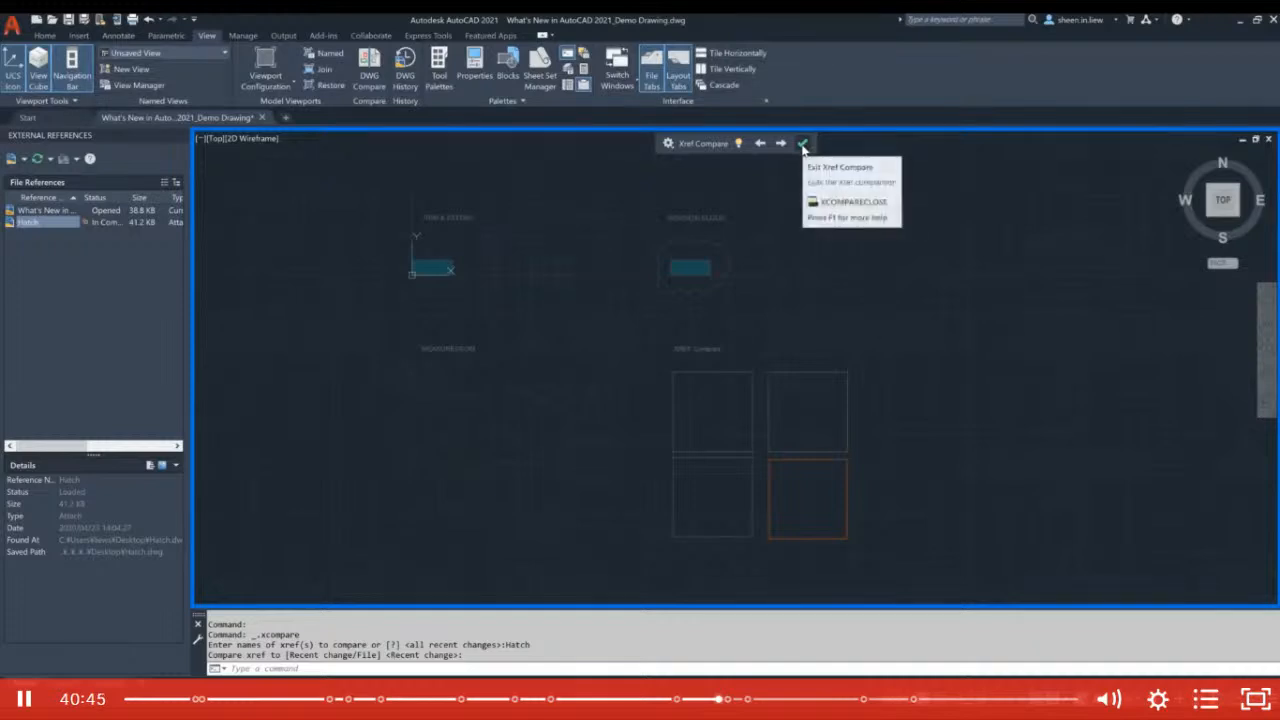
{"action": "left_click", "coordinate": [803, 144]}
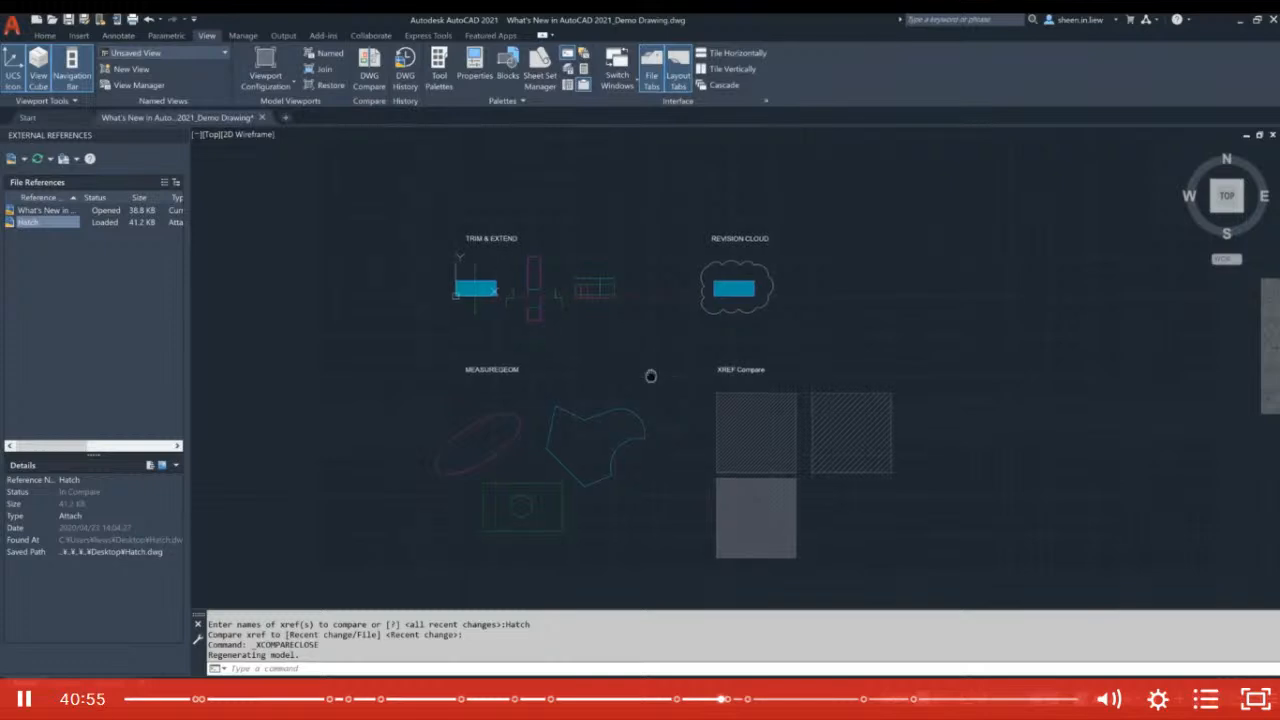
Switch to the XREF Compare slide in the PowerPoint presentation
{"action": "middle_click_drag", "start_coordinate": [648, 377], "coordinate": [671, 363]}
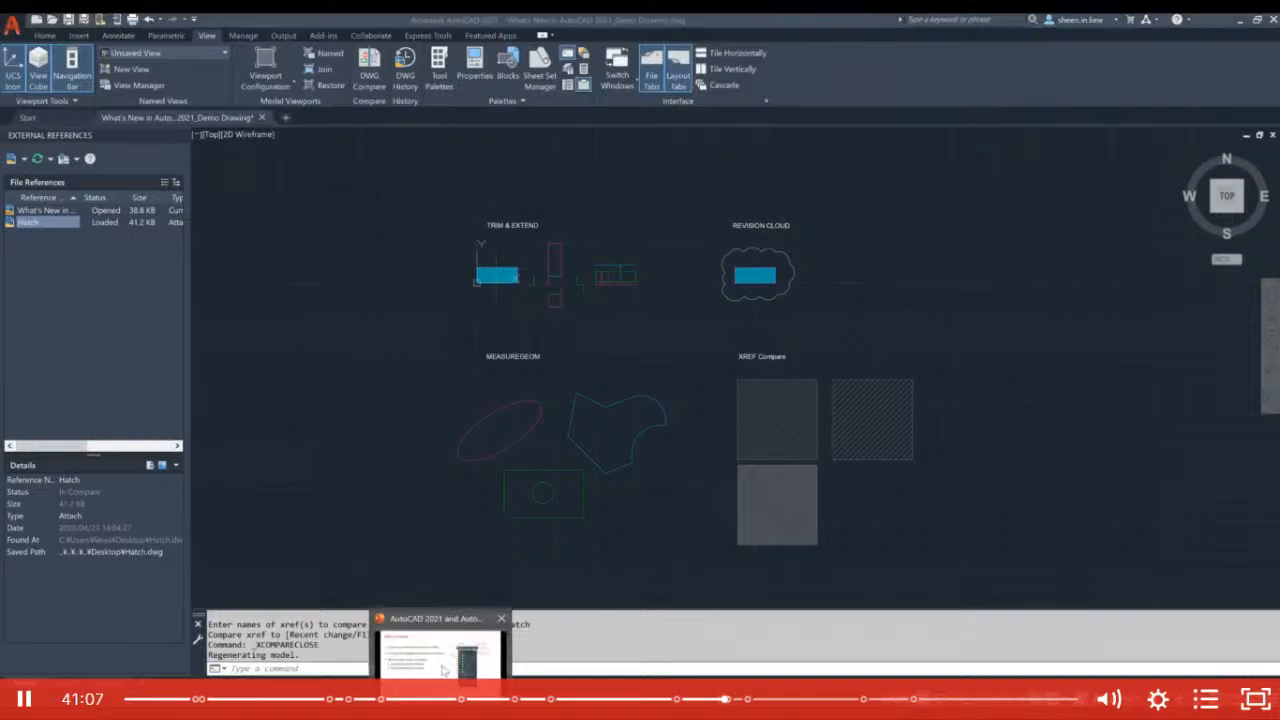
{"action": "left_click", "coordinate": [440, 668]}
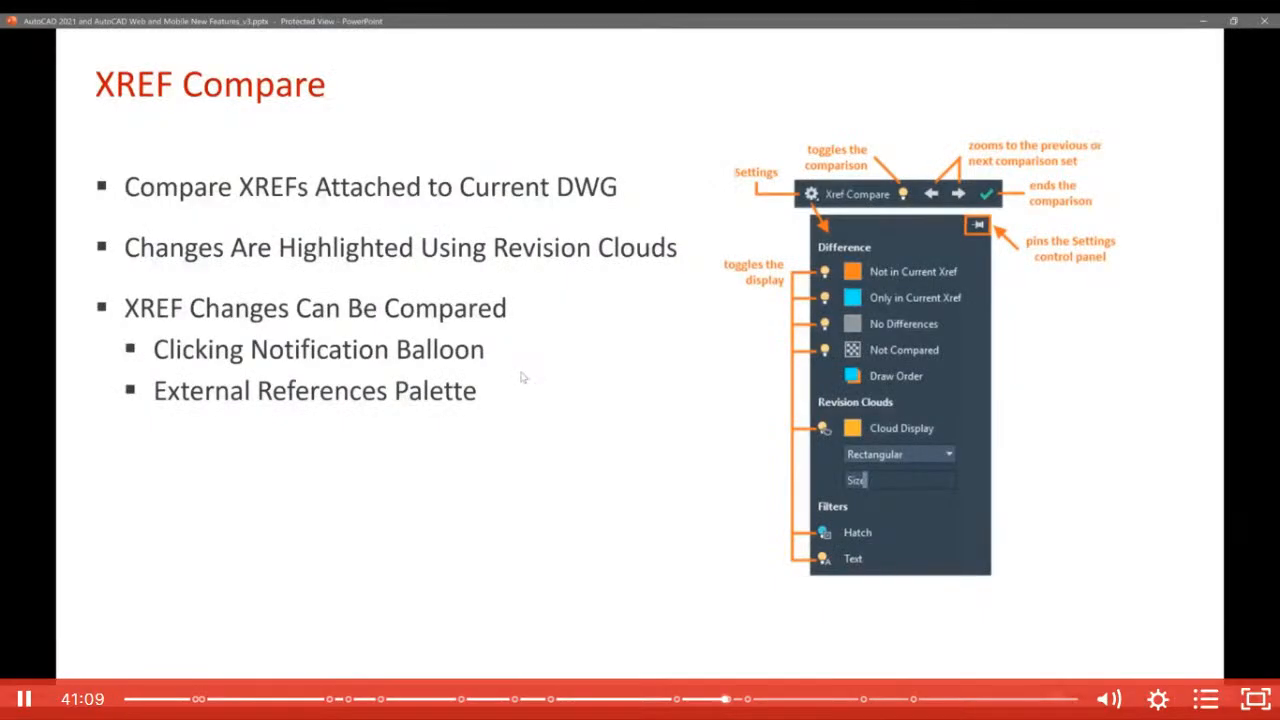
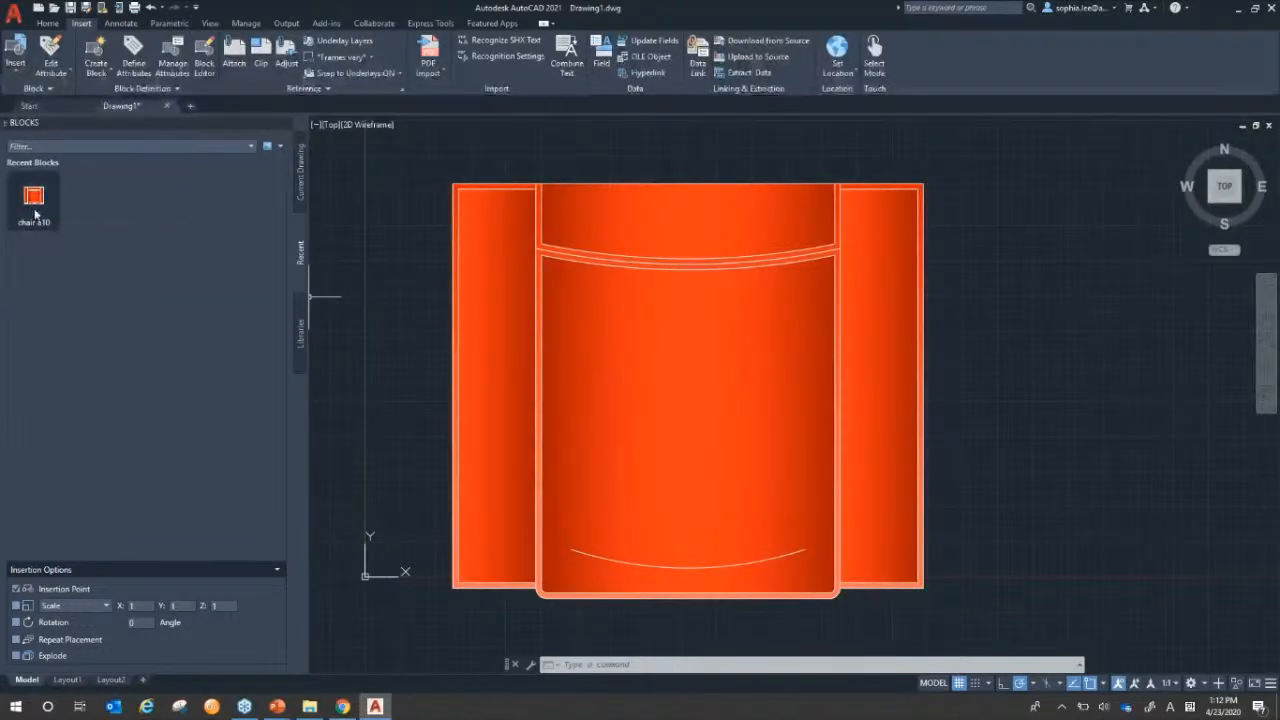
Check the OneDrive sync activity for the recent chair a10 block and the OneDrive file list in Chrome
{"action": "mouse_move", "coordinate": [36, 215]}
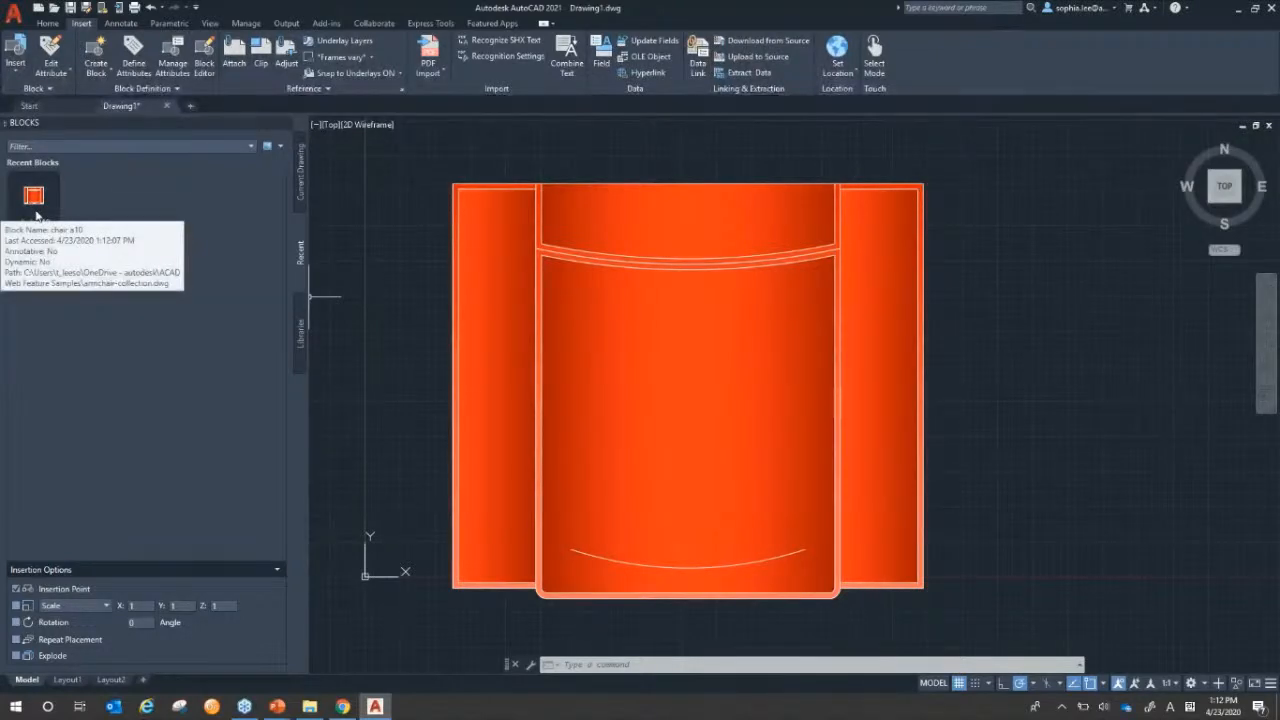
{"action": "left_click_drag", "start_coordinate": [36, 215], "coordinate": [451, 259]}
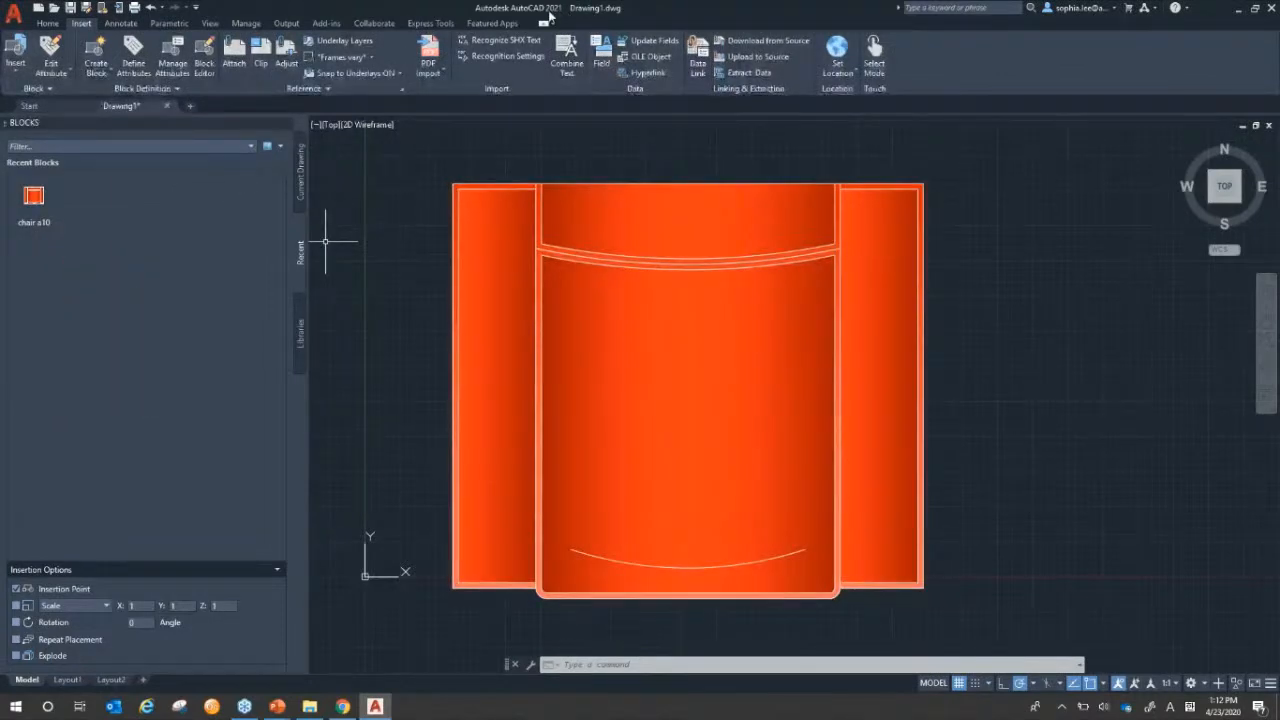
{"action": "left_click", "coordinate": [1127, 708]}
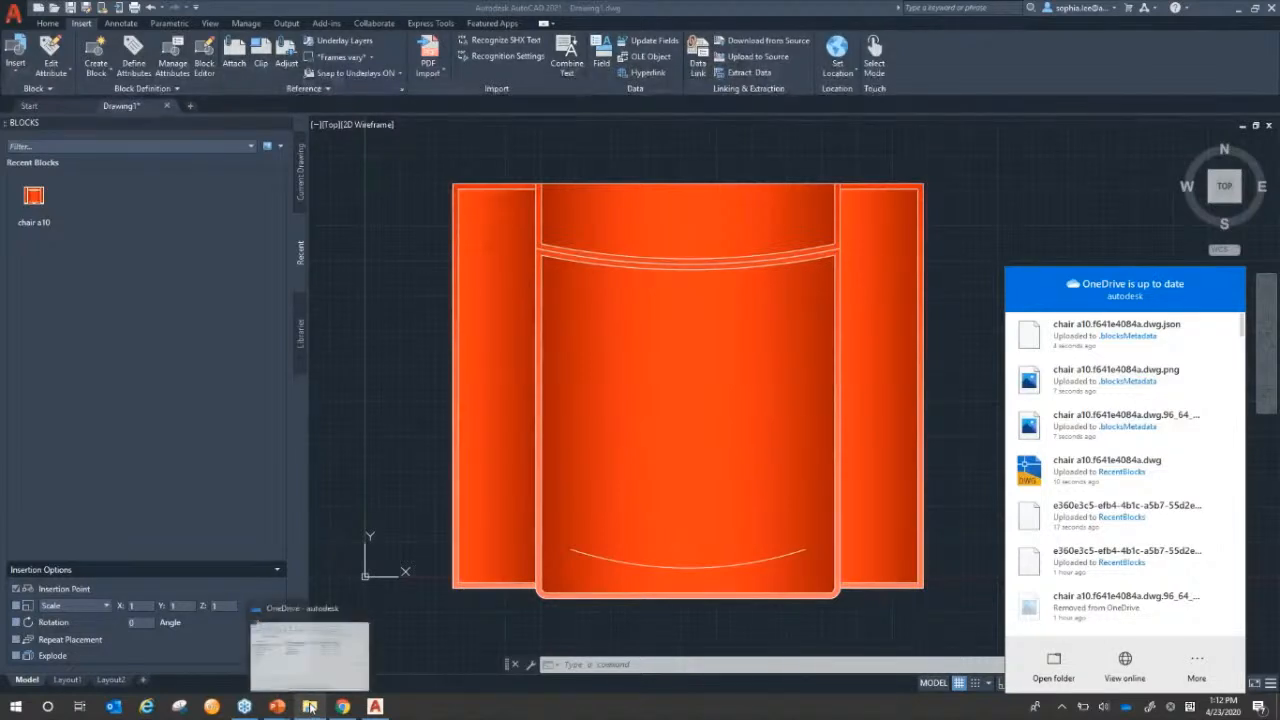
{"action": "left_click", "coordinate": [343, 707]}
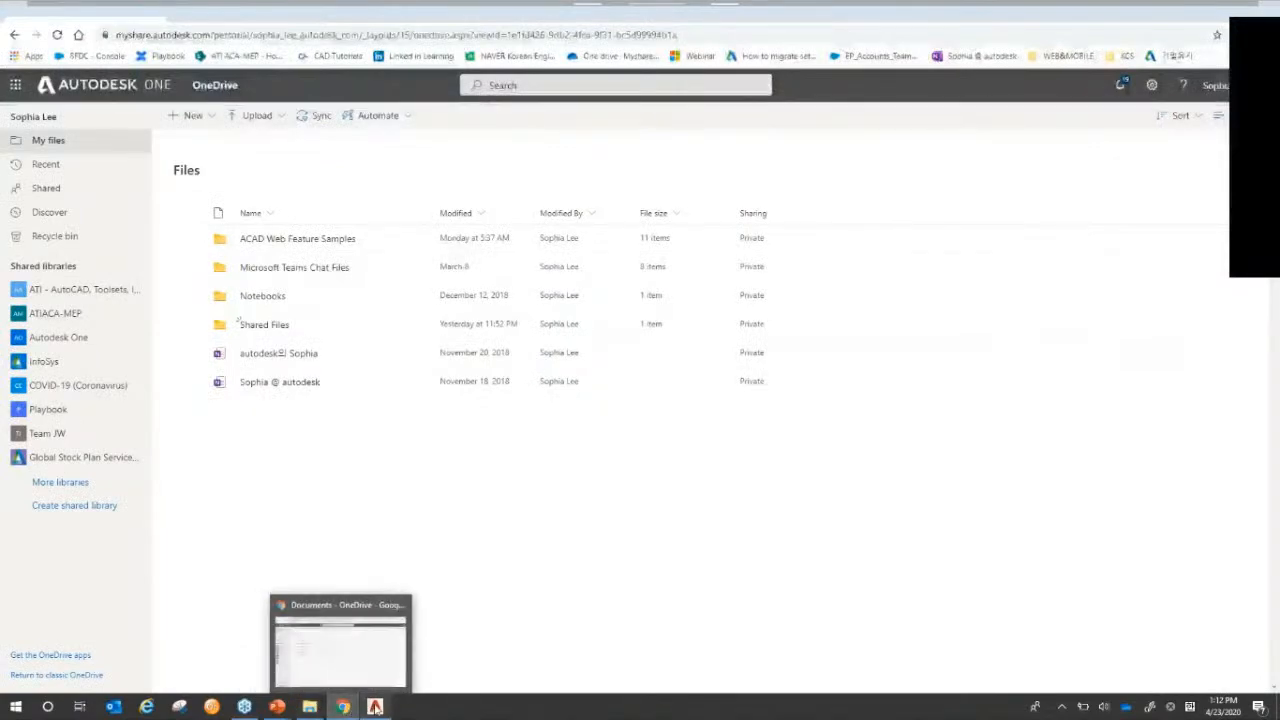
Switch back to AutoCAD and expand Blocks Recent Folder Location among the file paths in Options
{"action": "left_click", "coordinate": [375, 707]}
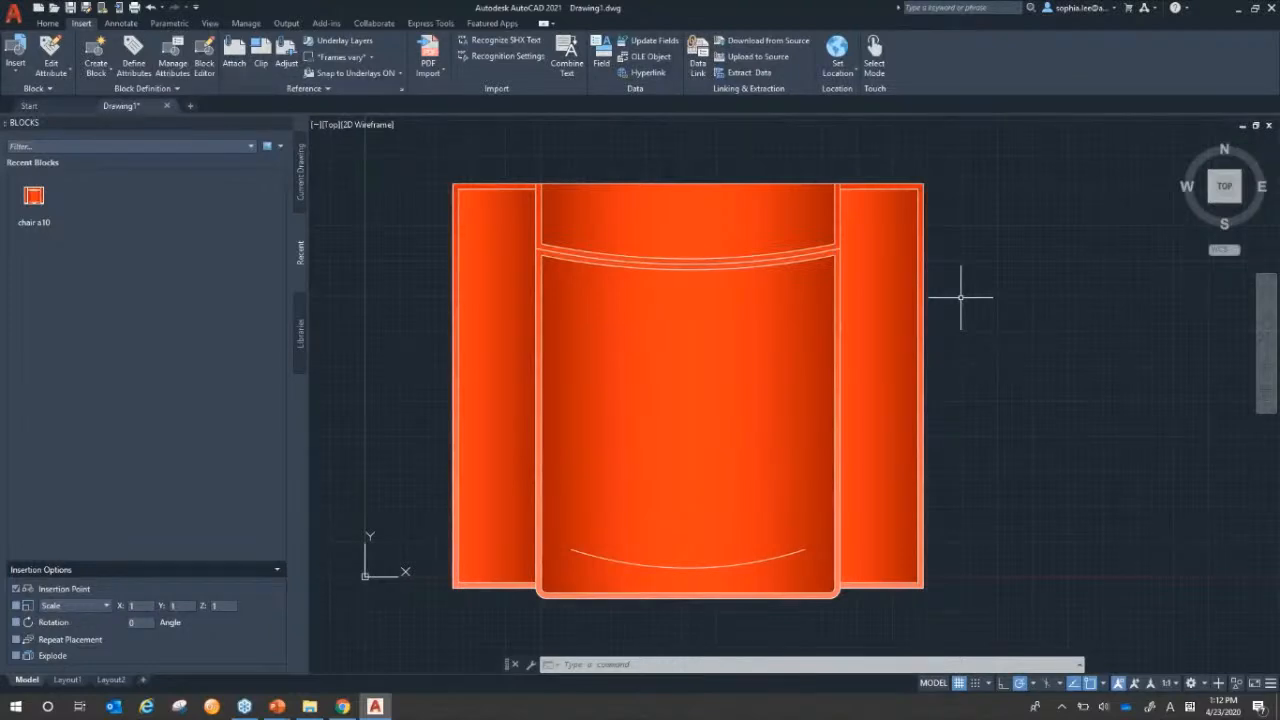
{"action": "type", "text": "op"}
{"action": "key", "text": "Return"}
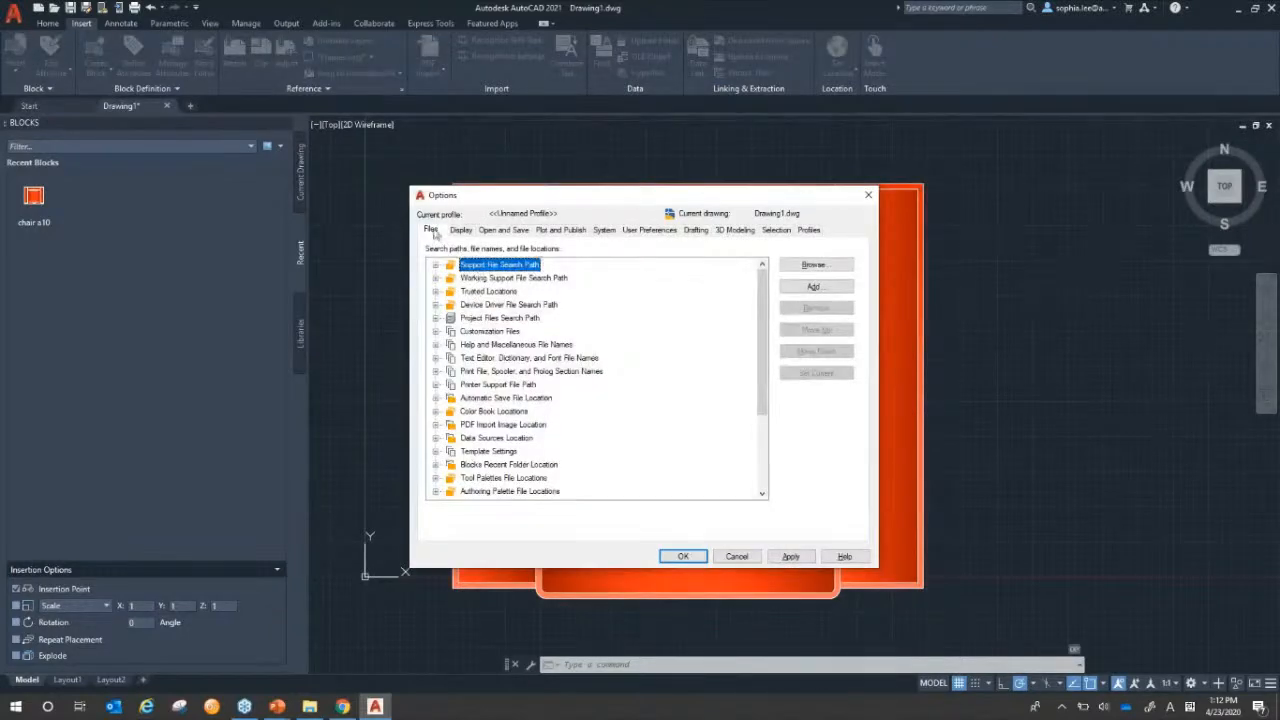
{"action": "left_click", "coordinate": [432, 231]}
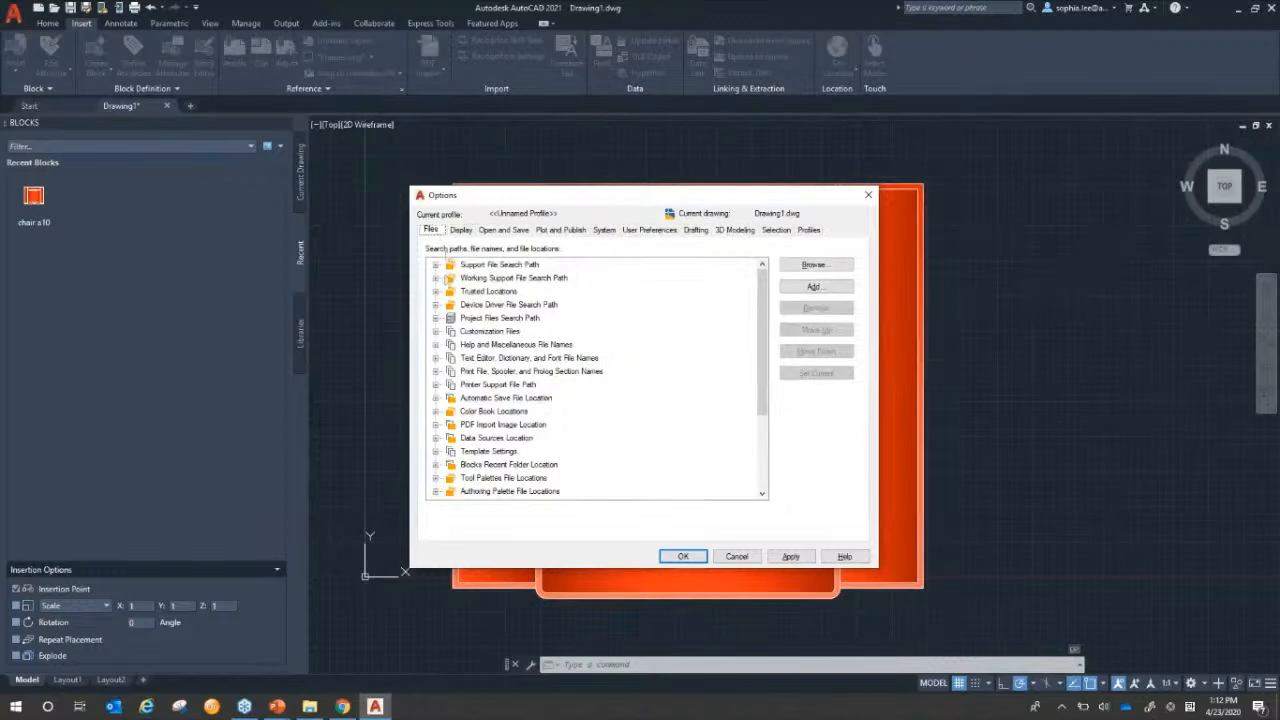
{"action": "left_click", "coordinate": [436, 465]}
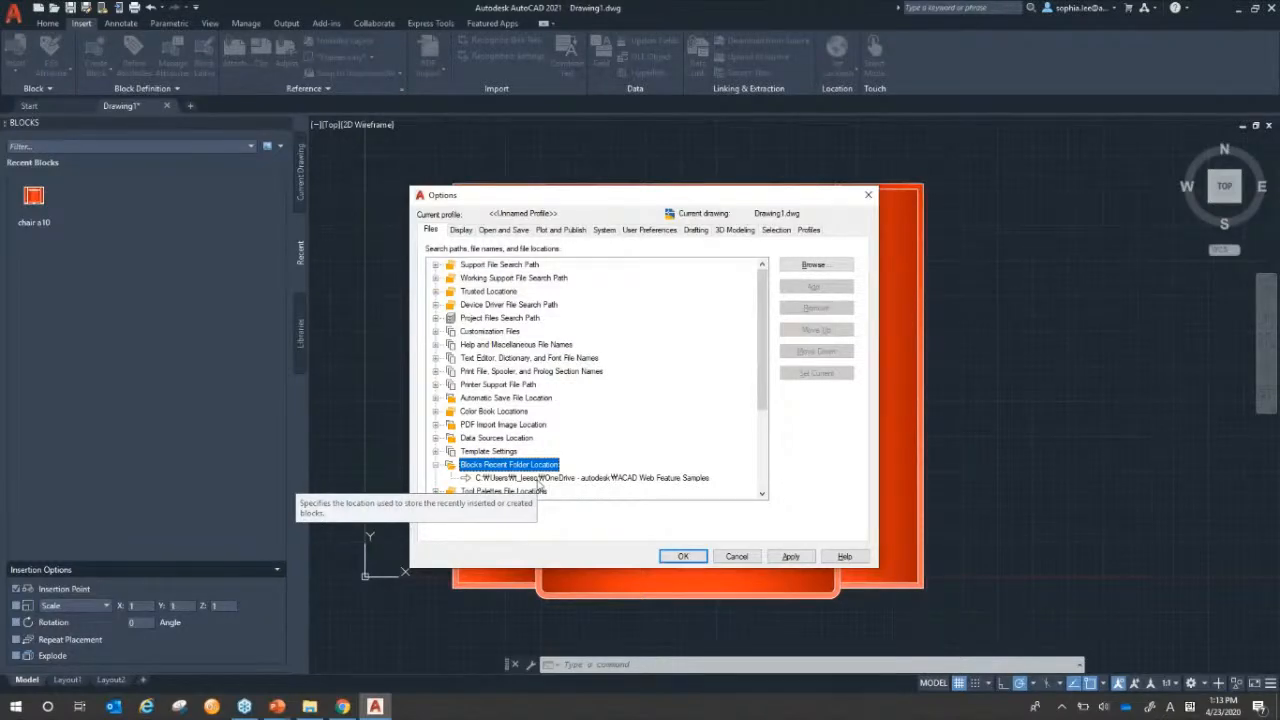
Set the Blocks Recent Folder Location to the ACAD Web Feature Samples folder in OneDrive and apply the options
{"action": "double_click", "coordinate": [563, 481]}
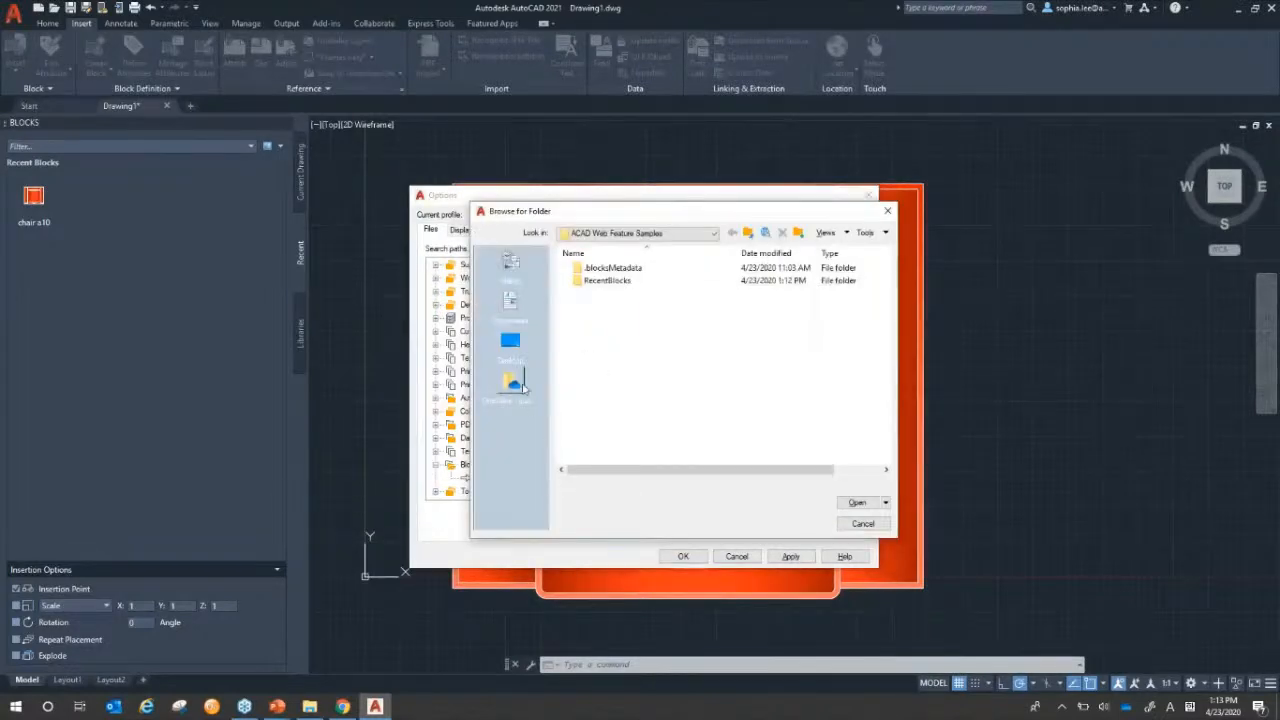
{"action": "left_click", "coordinate": [512, 384]}
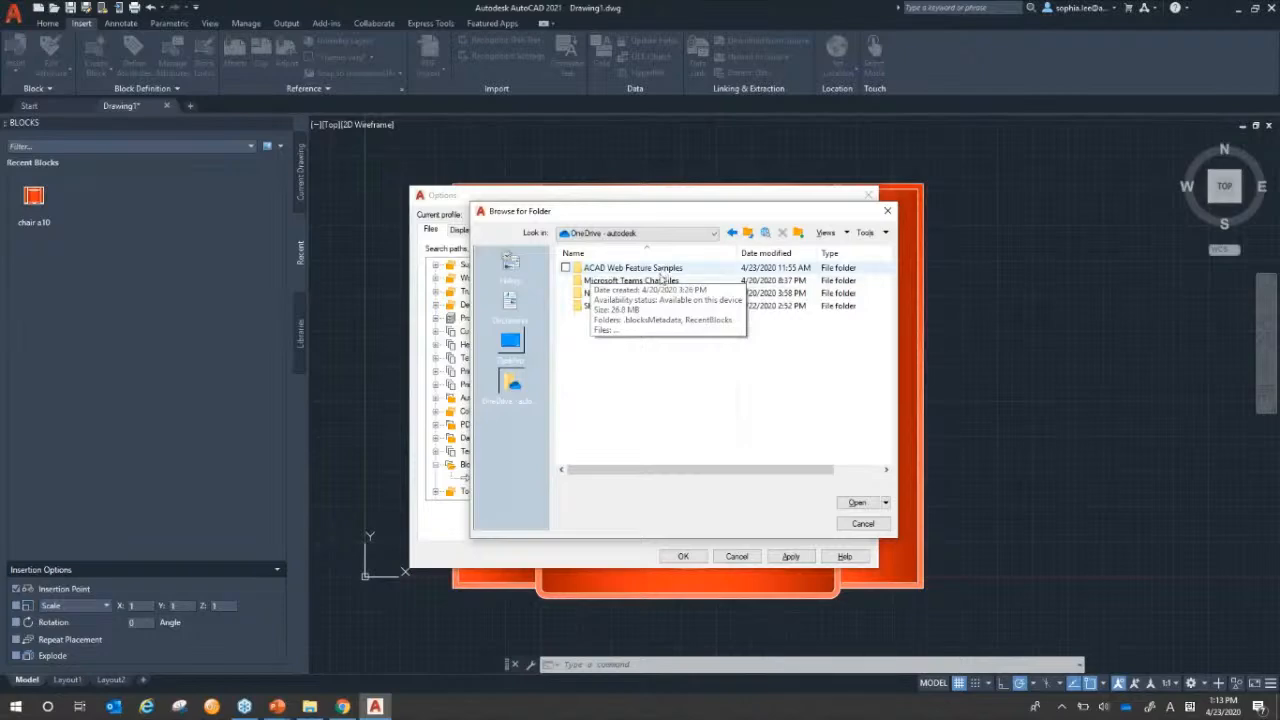
{"action": "right_click", "coordinate": [628, 345]}
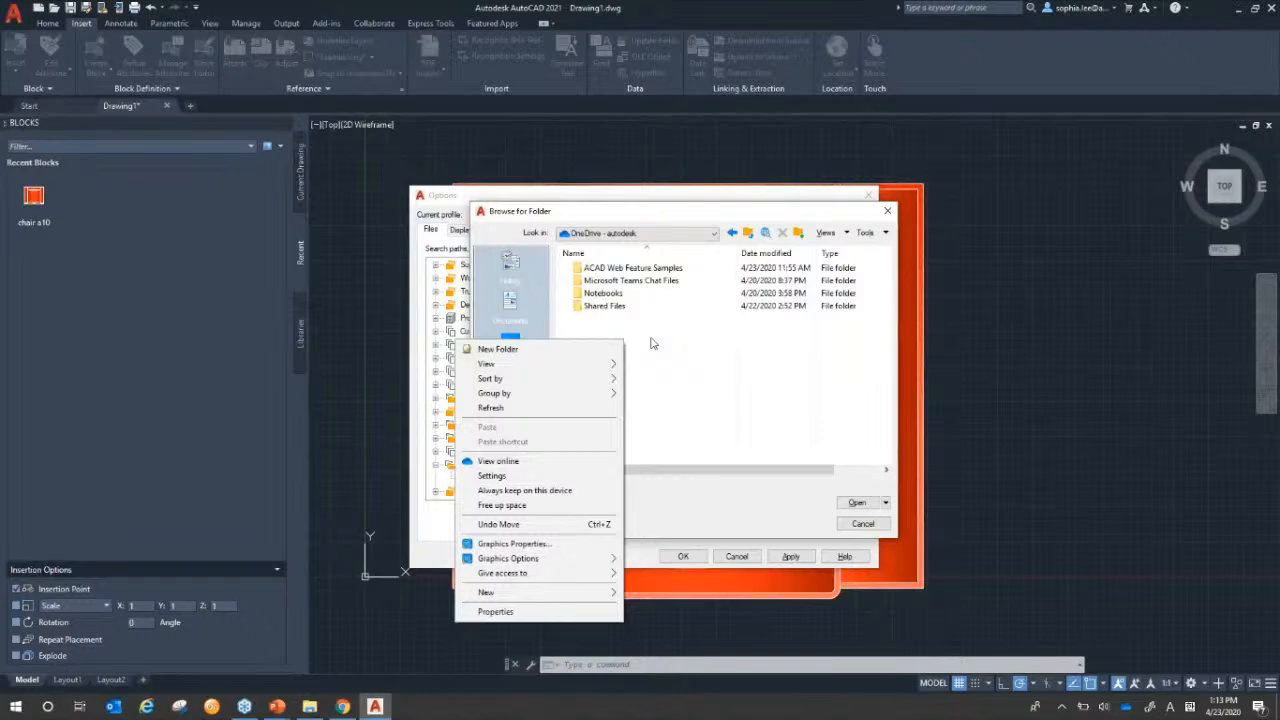
{"action": "left_click", "coordinate": [640, 268]}
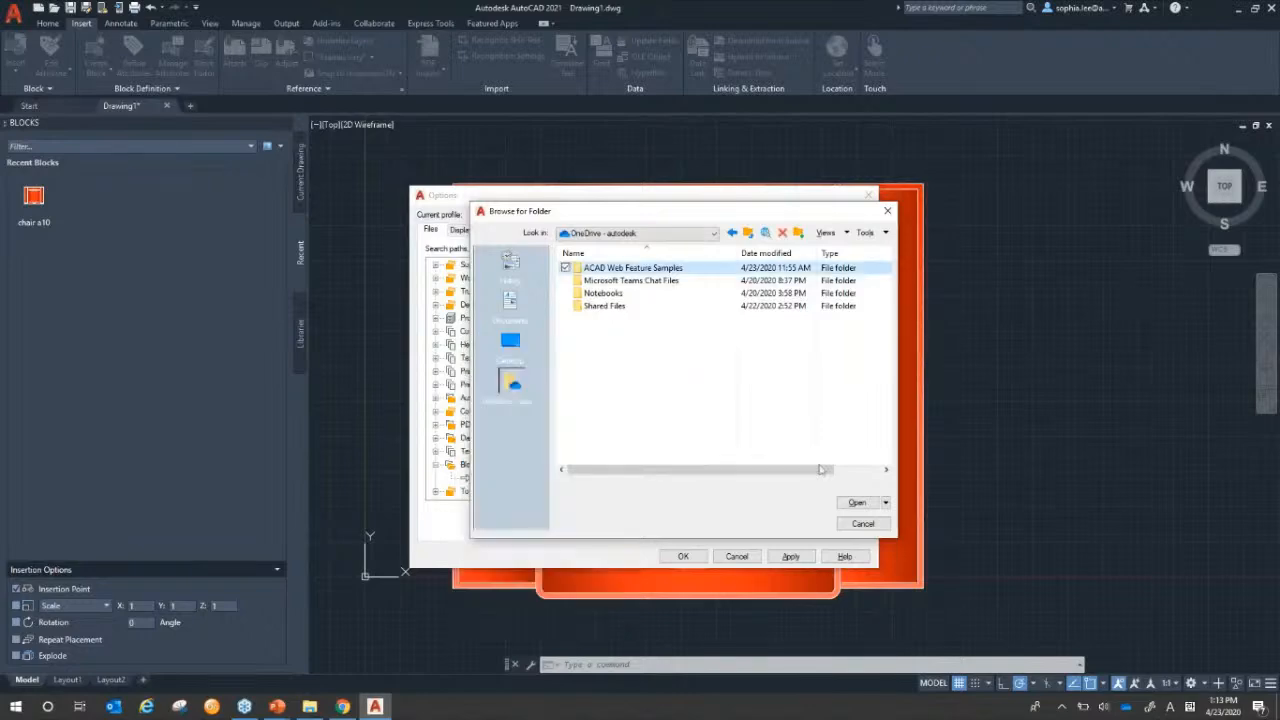
{"action": "left_click", "coordinate": [857, 503]}
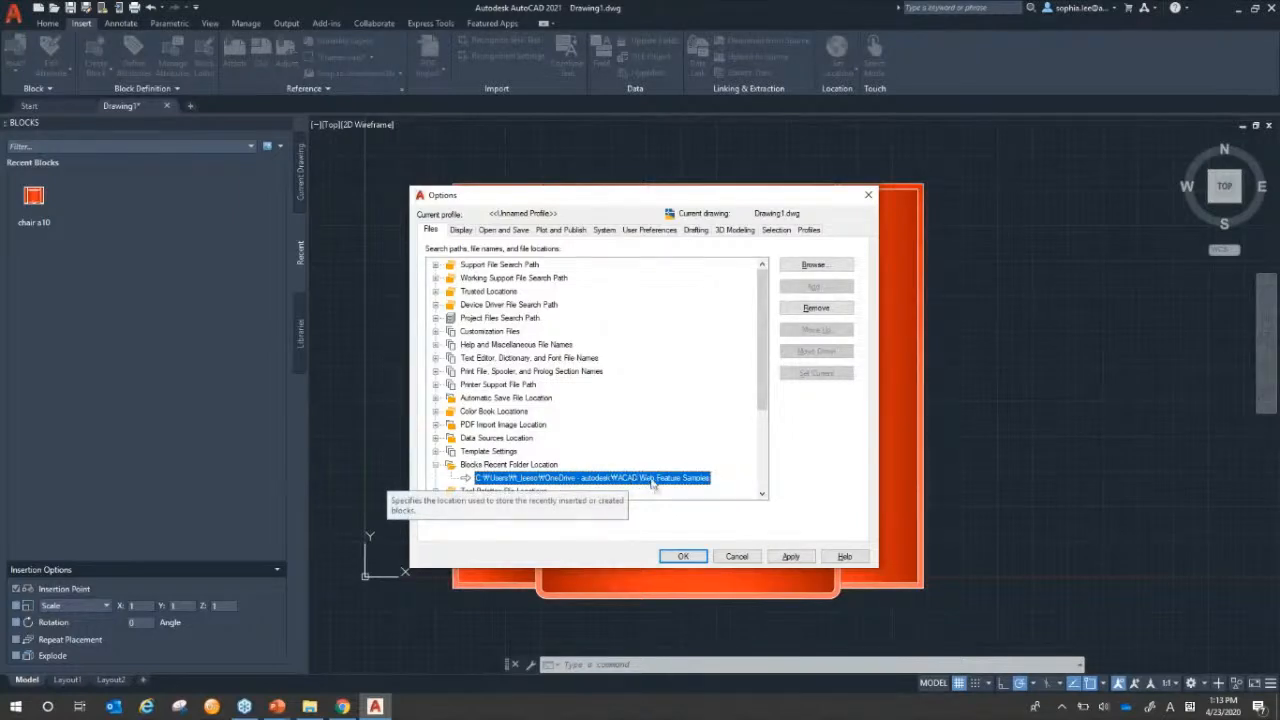
{"action": "left_click", "coordinate": [790, 556]}
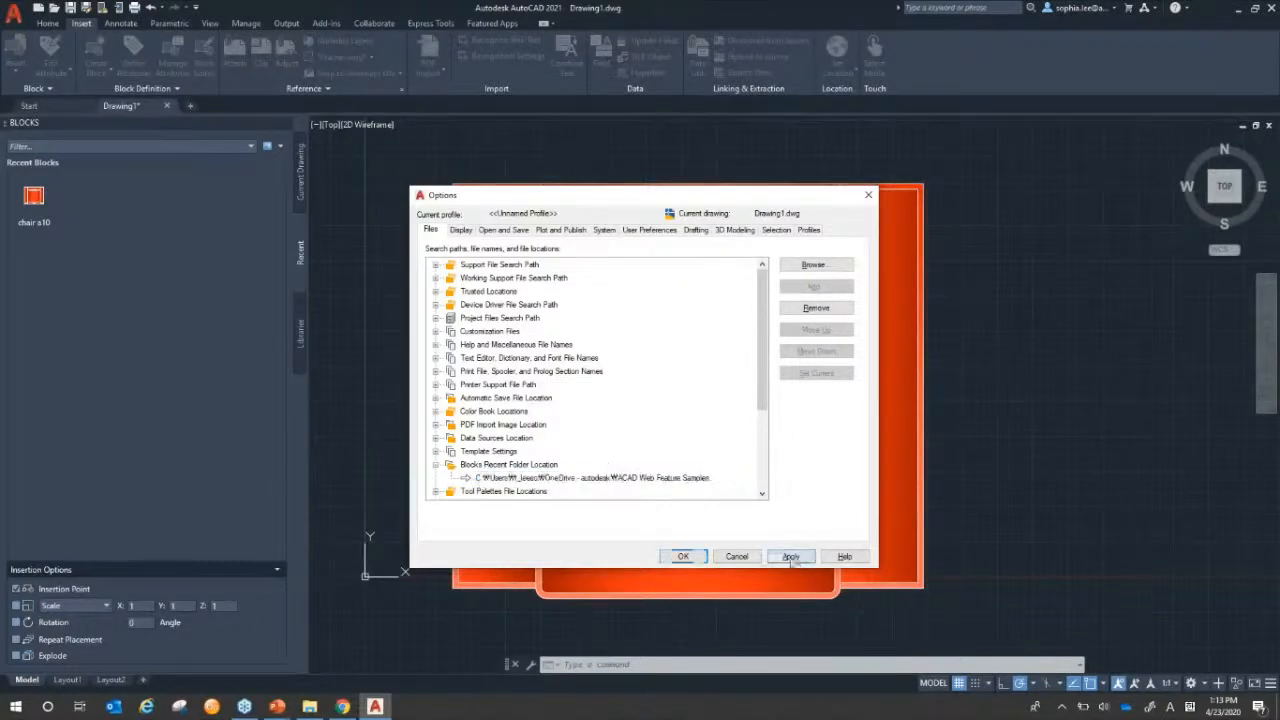
{"action": "left_click", "coordinate": [683, 557]}
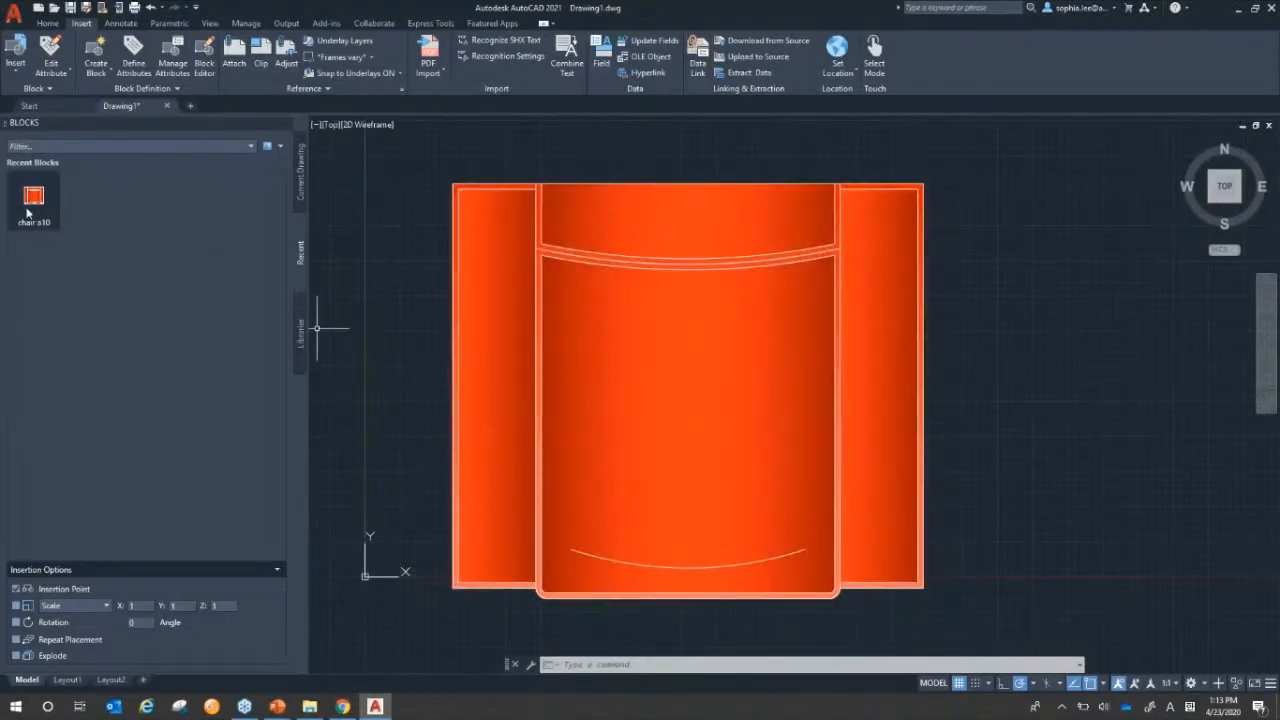
Switch to OneDrive in Chrome and examine the chair a10 file in the RecentBlocks folder of ACAD Web Feature Samples
{"action": "mouse_move", "coordinate": [28, 213]}
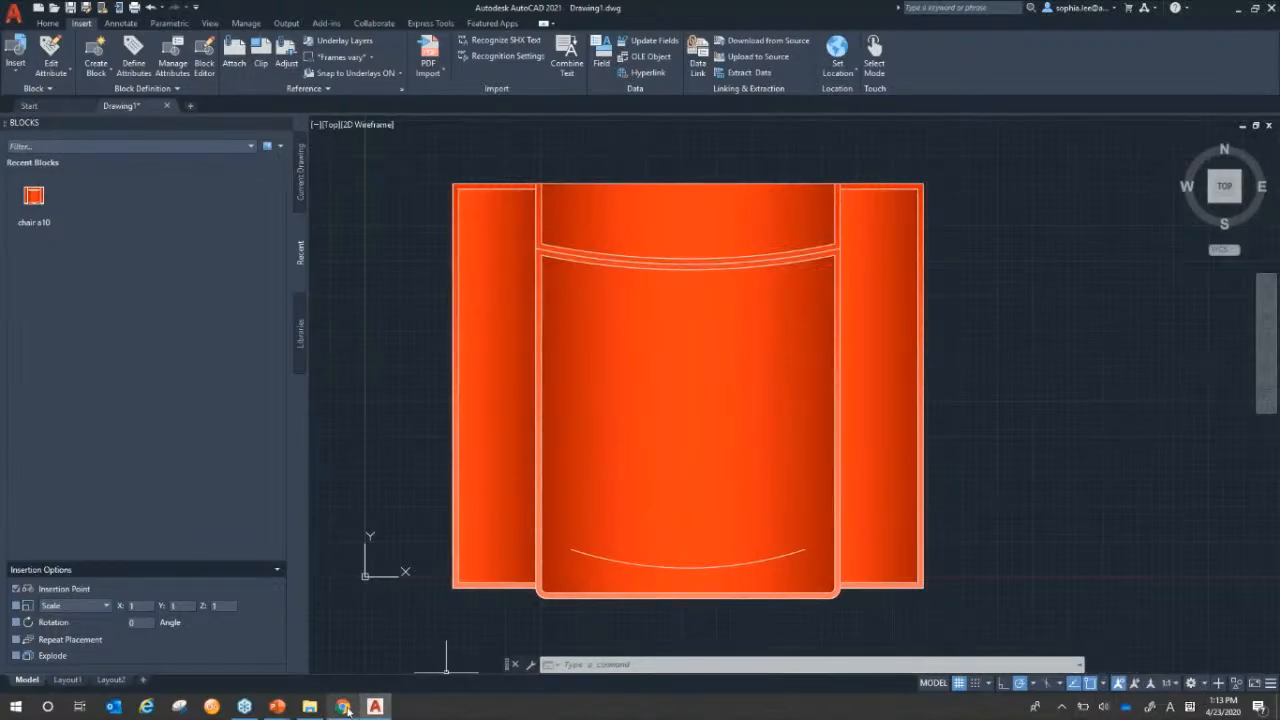
{"action": "left_click", "coordinate": [343, 707]}
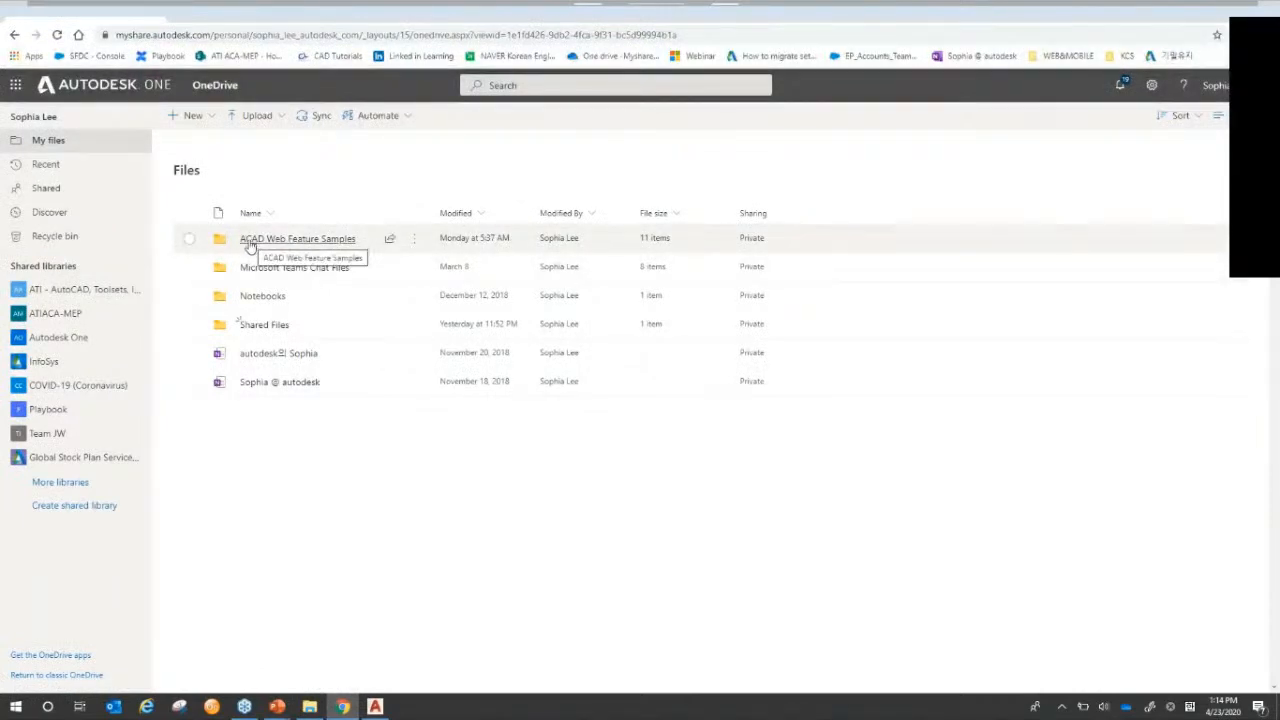
{"action": "left_click", "coordinate": [336, 240]}
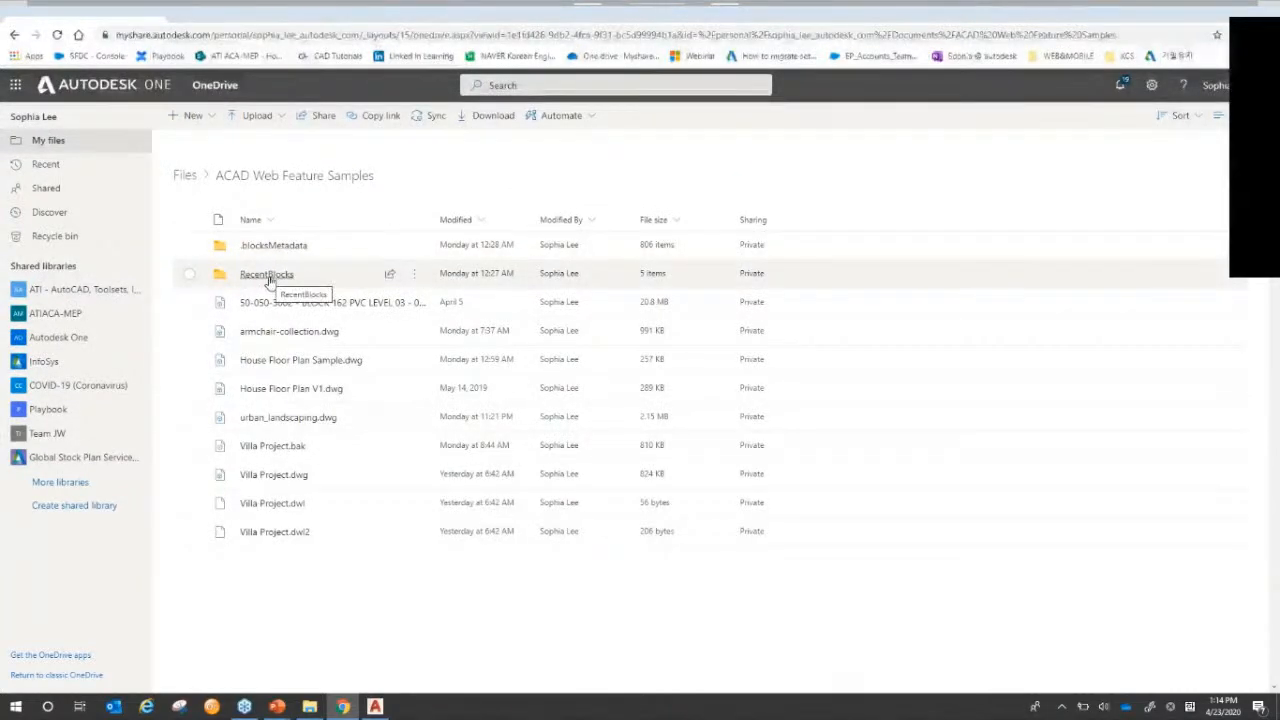
{"action": "left_click", "coordinate": [267, 276]}
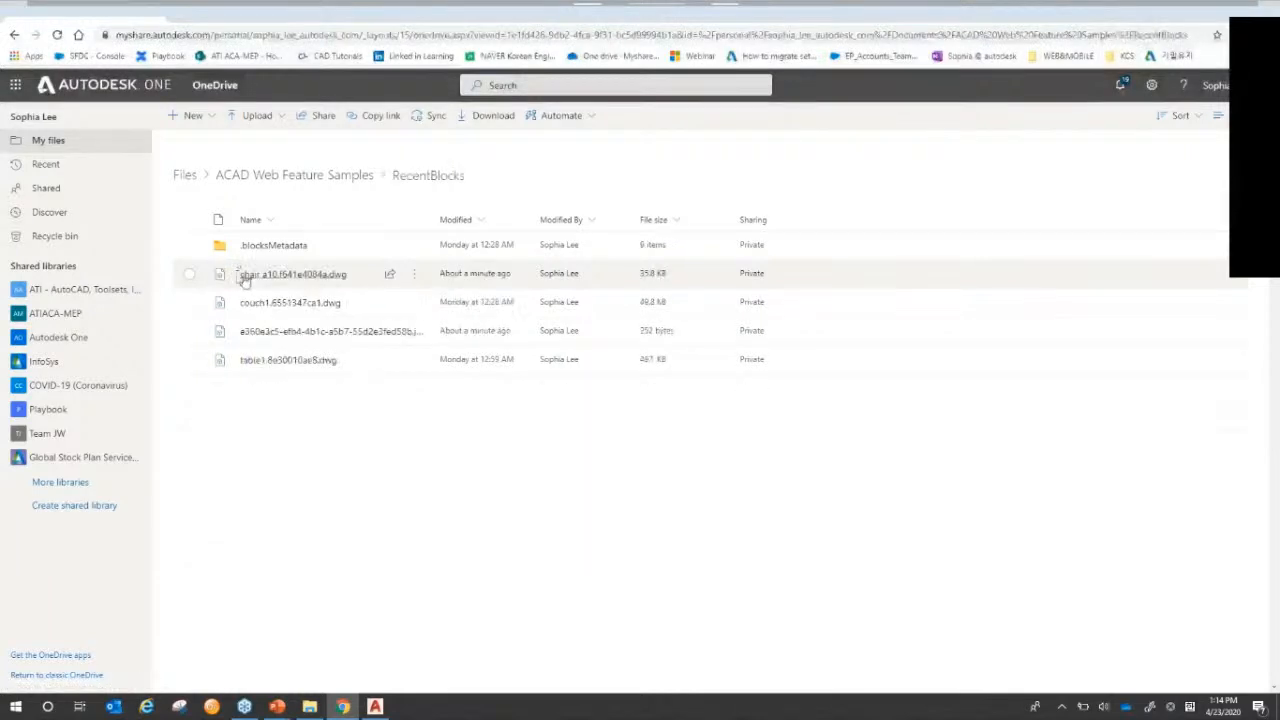
{"action": "mouse_move", "coordinate": [244, 280]}
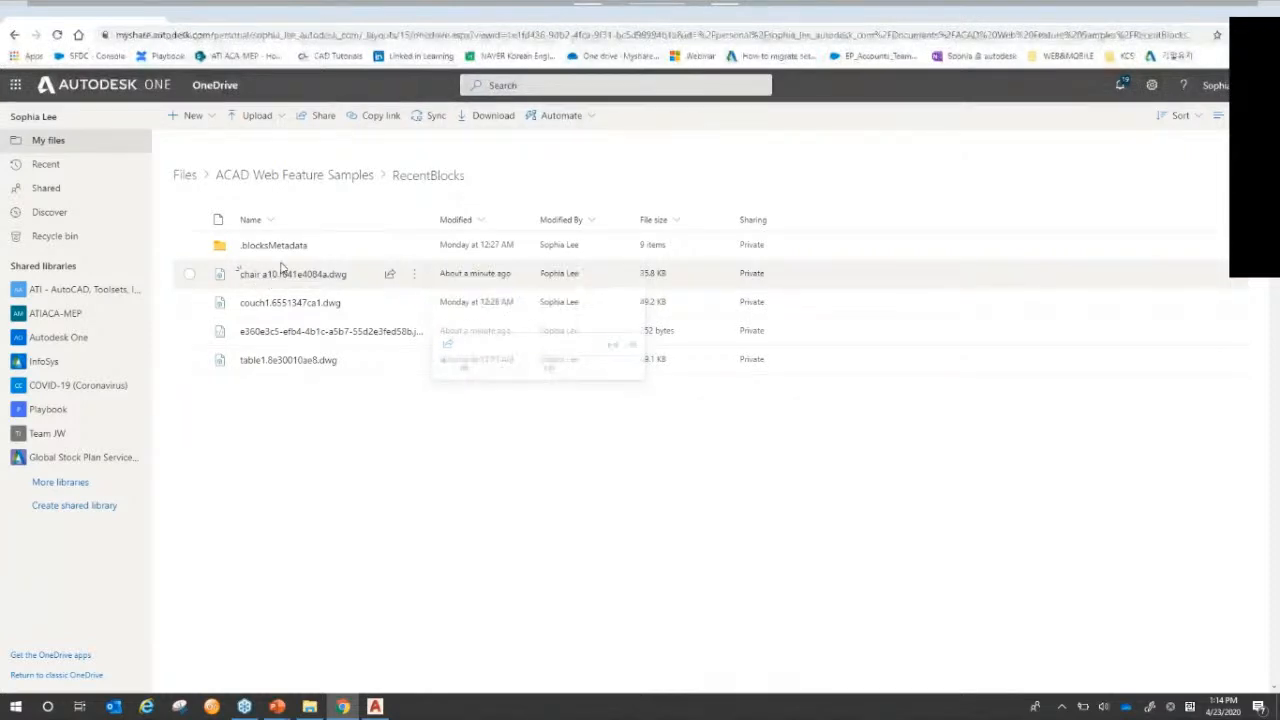
{"action": "mouse_move", "coordinate": [294, 281]}
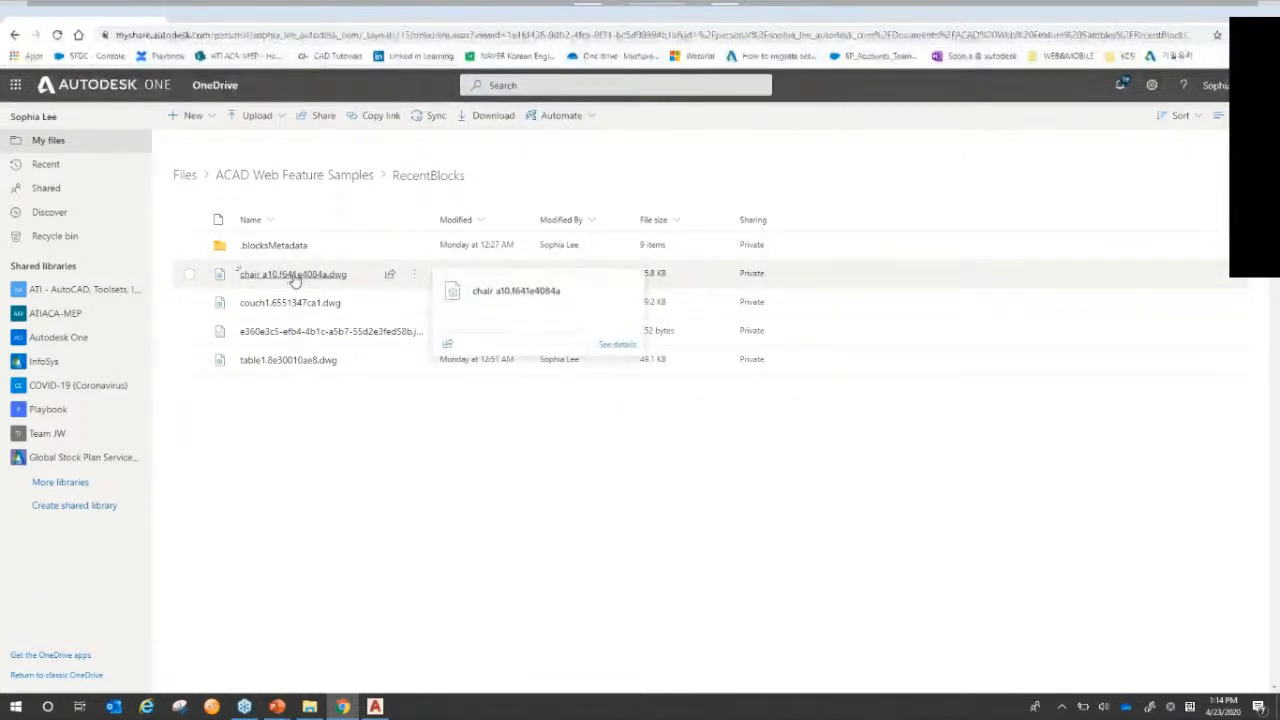
Switch to the AutoCAD web app and create a new metric drawing named test in OneDrive
{"action": "left_click", "coordinate": [277, 16]}
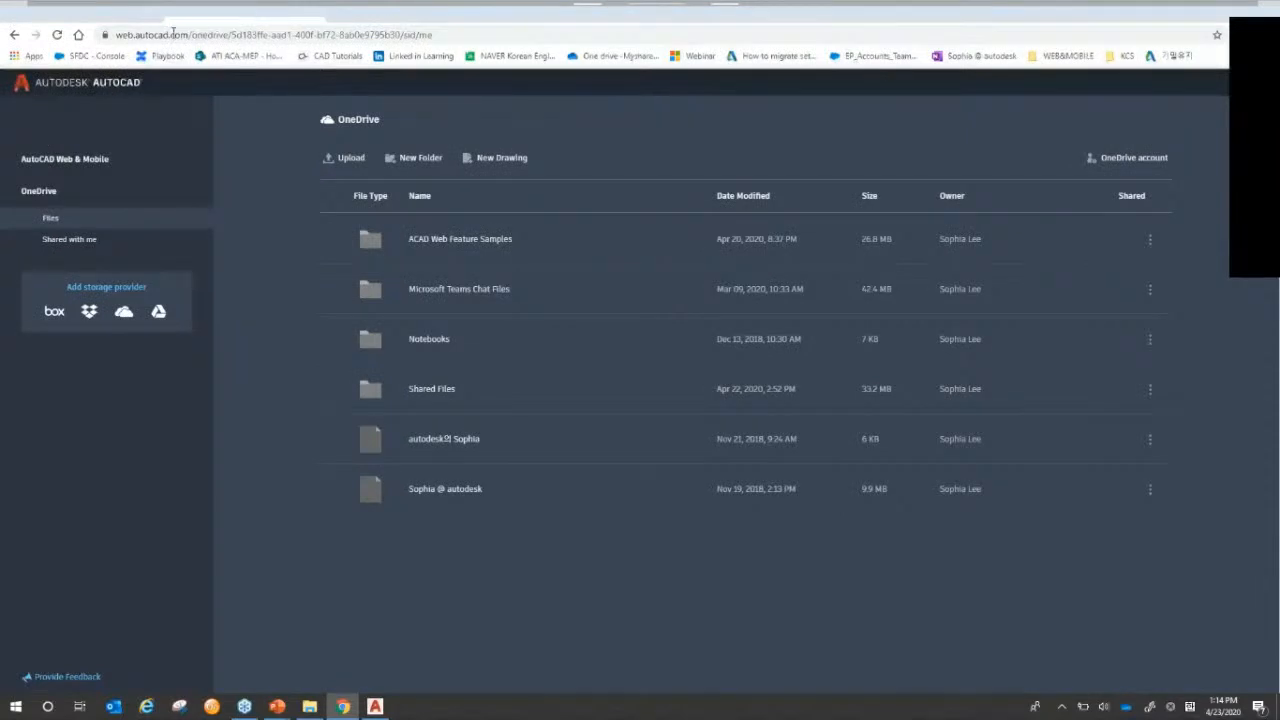
{"action": "left_click_drag", "start_coordinate": [116, 34], "coordinate": [192, 37]}
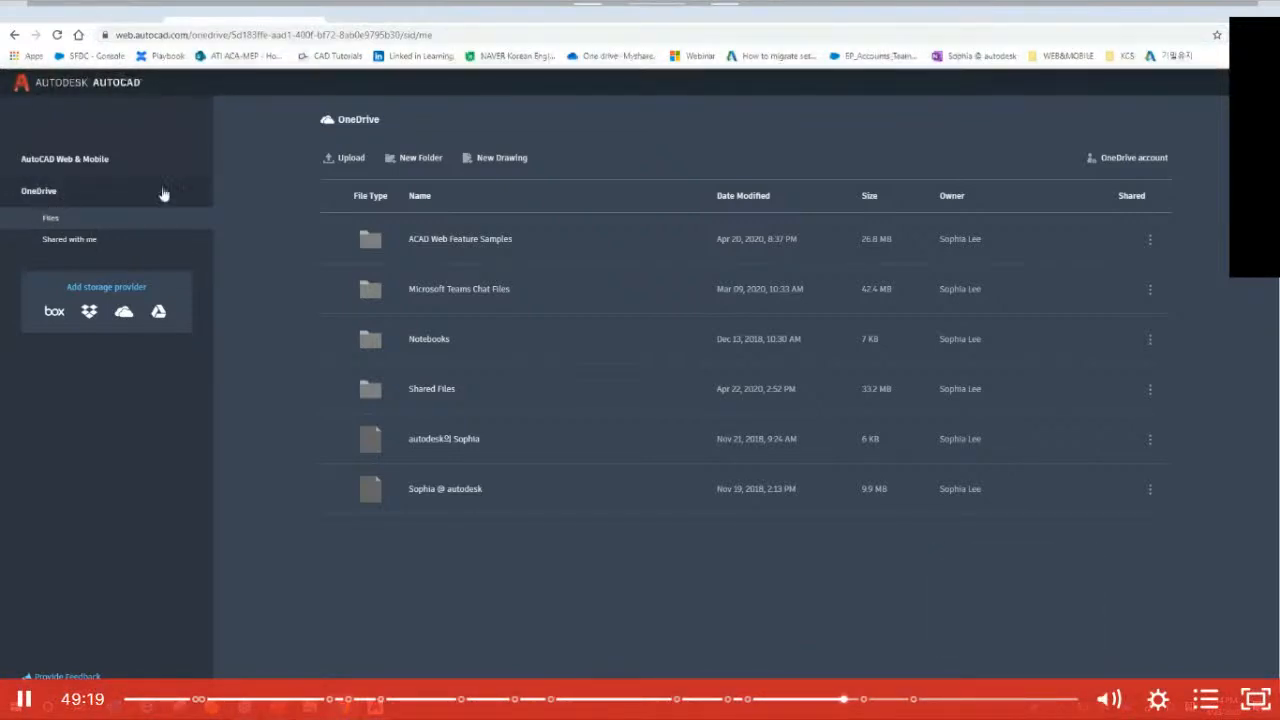
{"action": "left_click", "coordinate": [490, 165]}
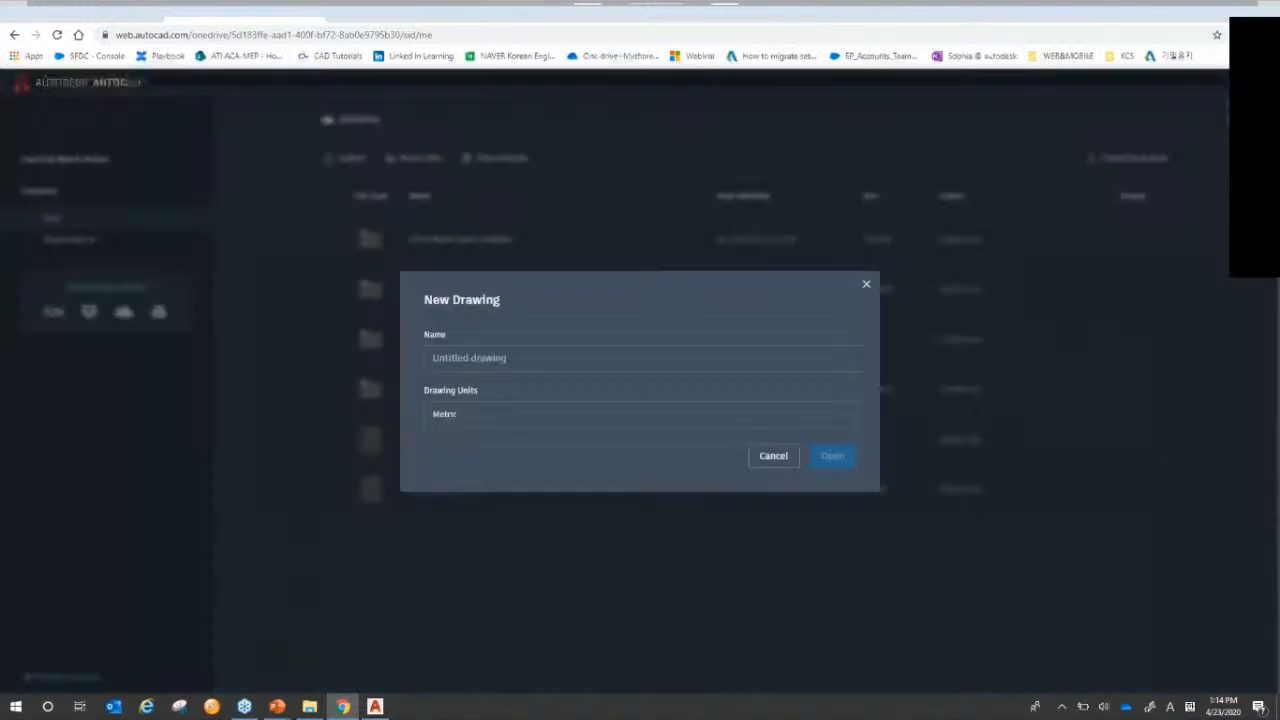
{"action": "type", "text": "test"}
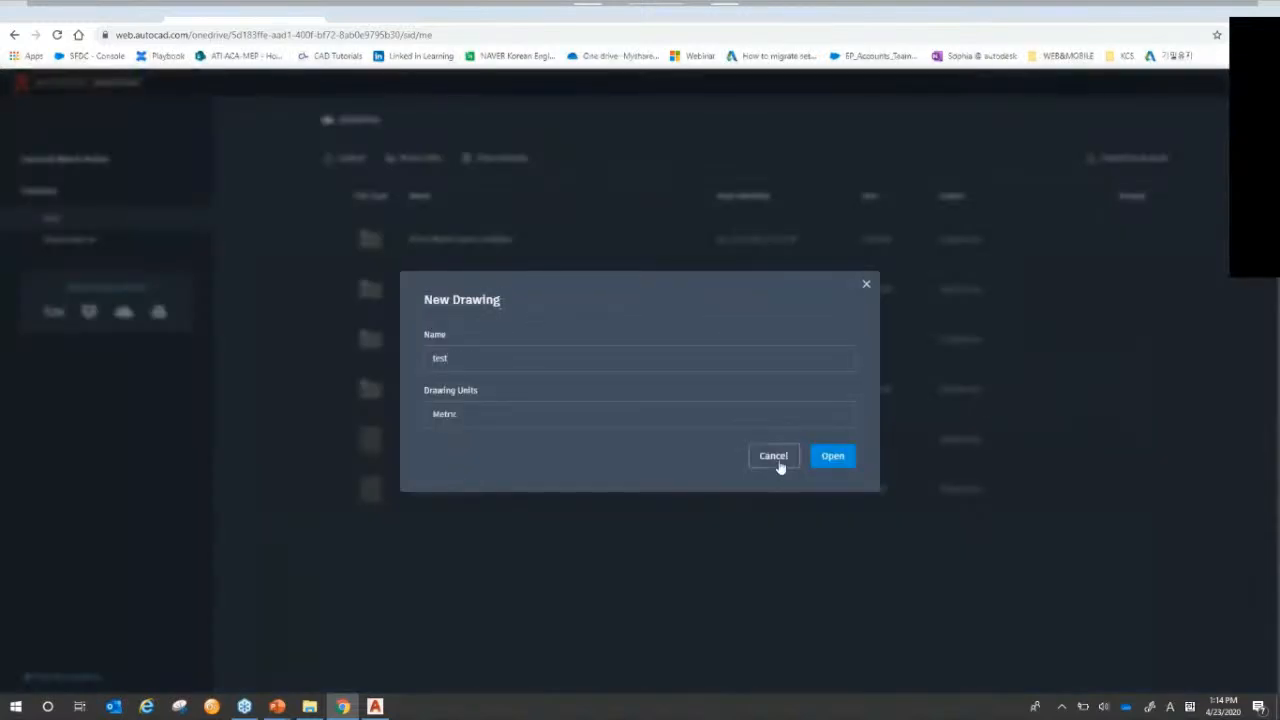
{"action": "left_click", "coordinate": [836, 460]}
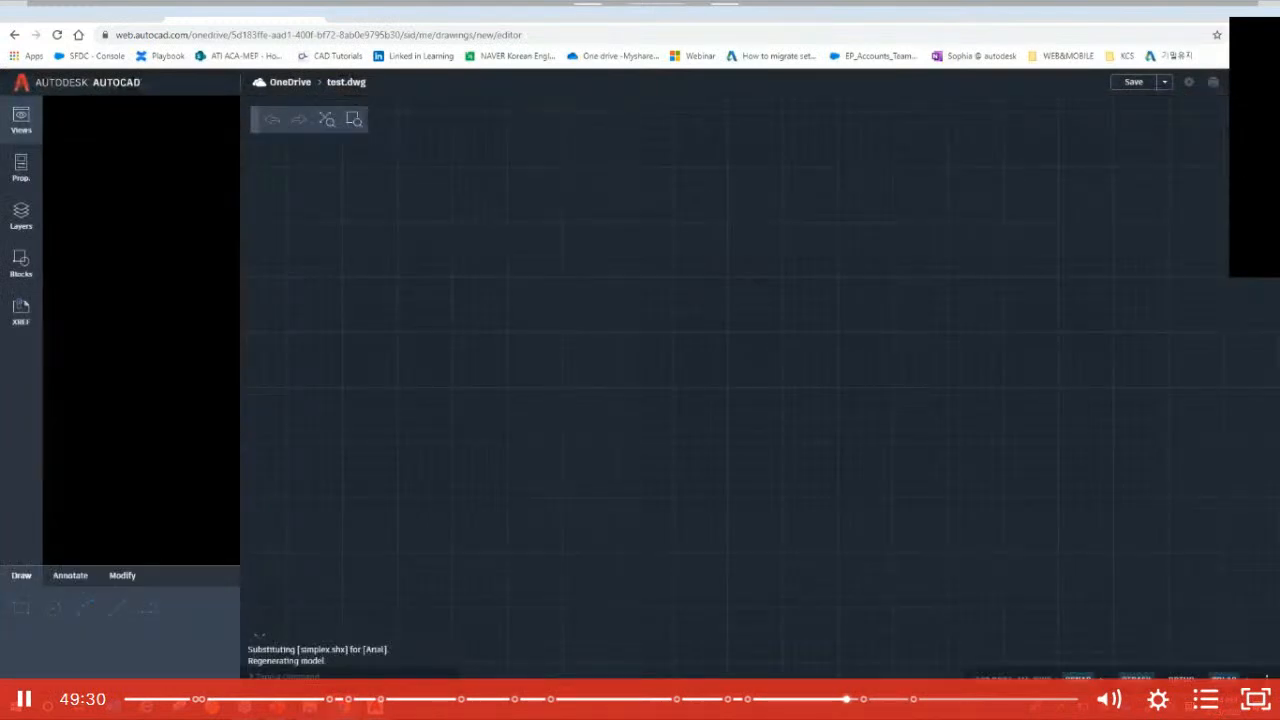
Examine the current-drawing blocks and the synchronized recent blocks available for the test drawing
{"action": "left_click", "coordinate": [20, 262]}
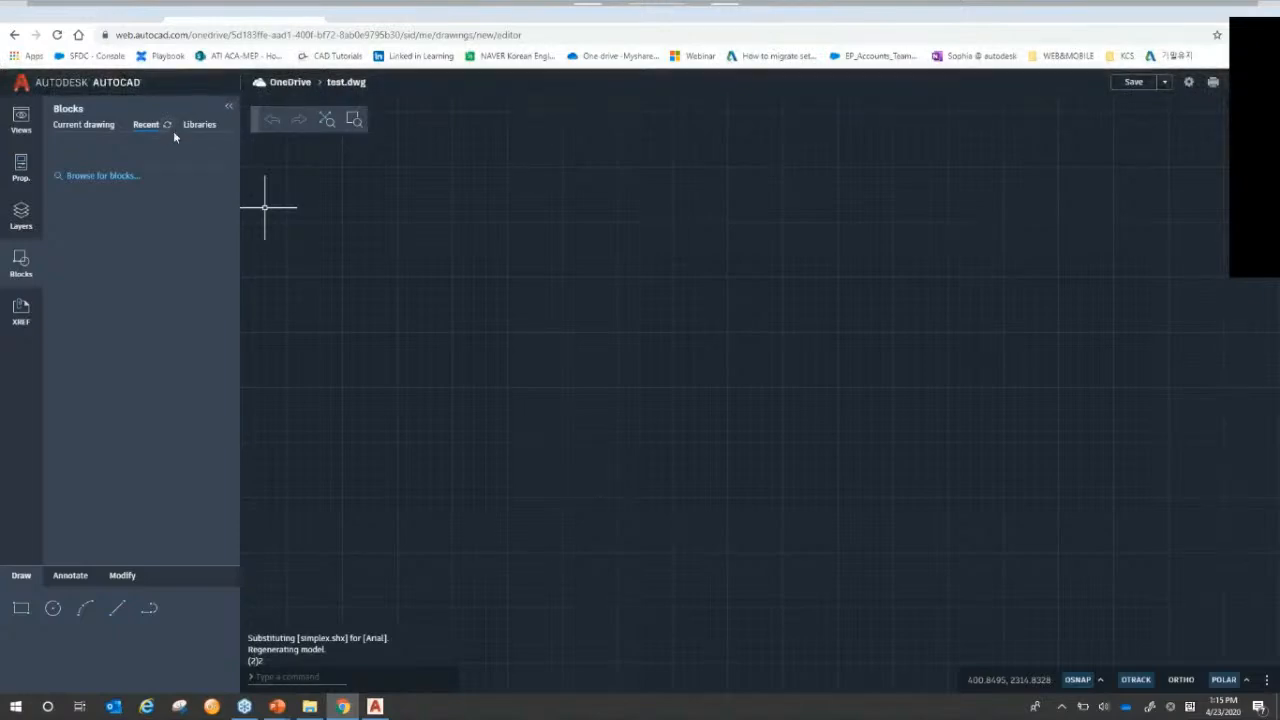
{"action": "left_click", "coordinate": [103, 125]}
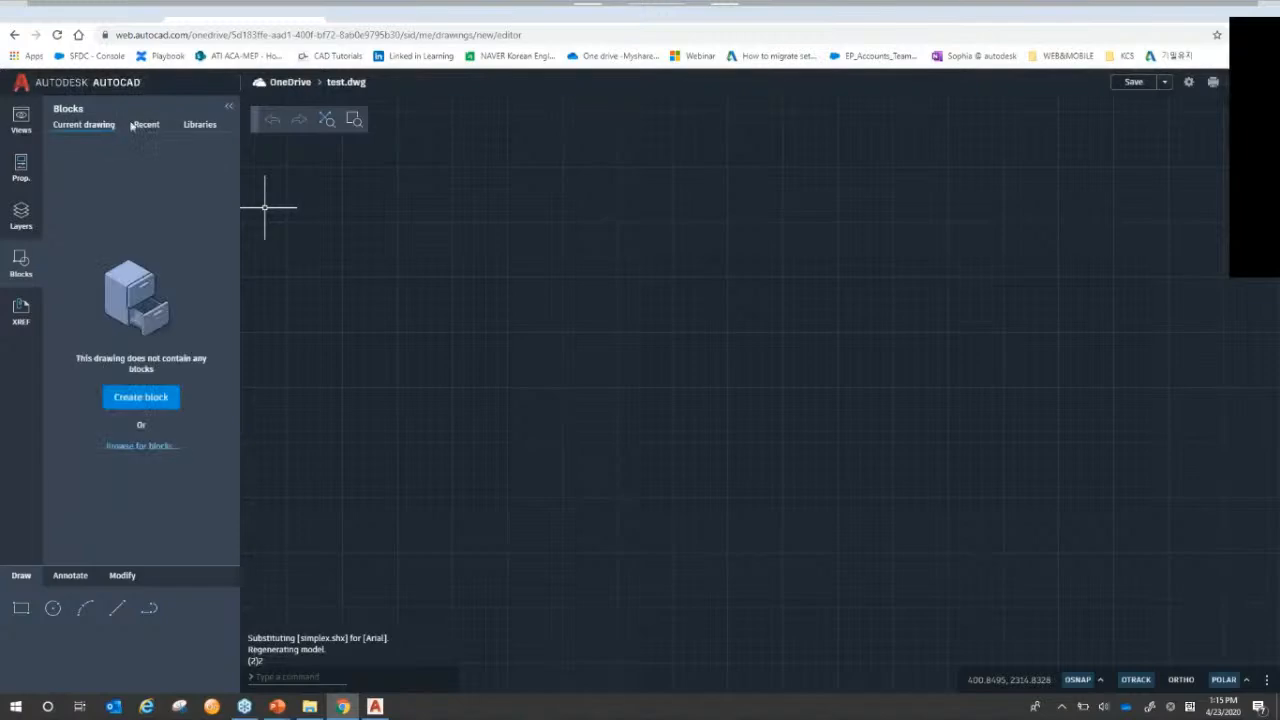
{"action": "left_click", "coordinate": [145, 125]}
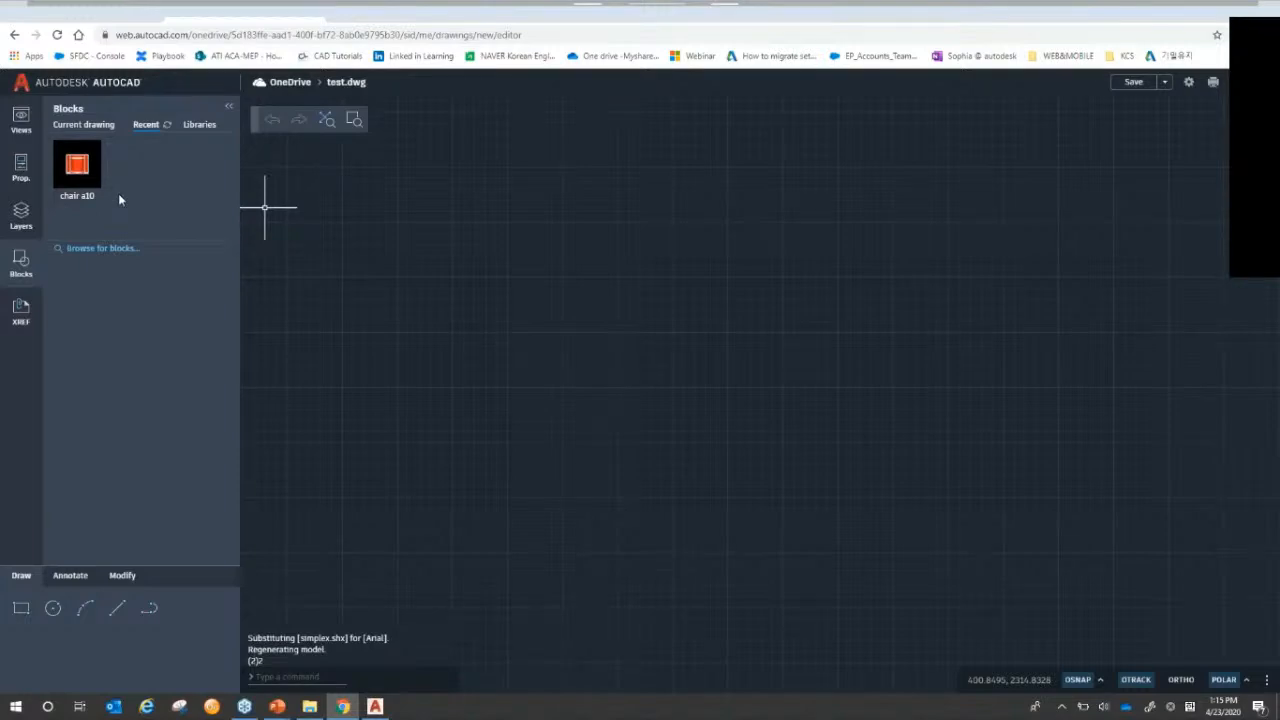
Switch to the Block Palette Enhancements slide in the PowerPoint presentation
{"action": "key", "text": "super+Tab"}
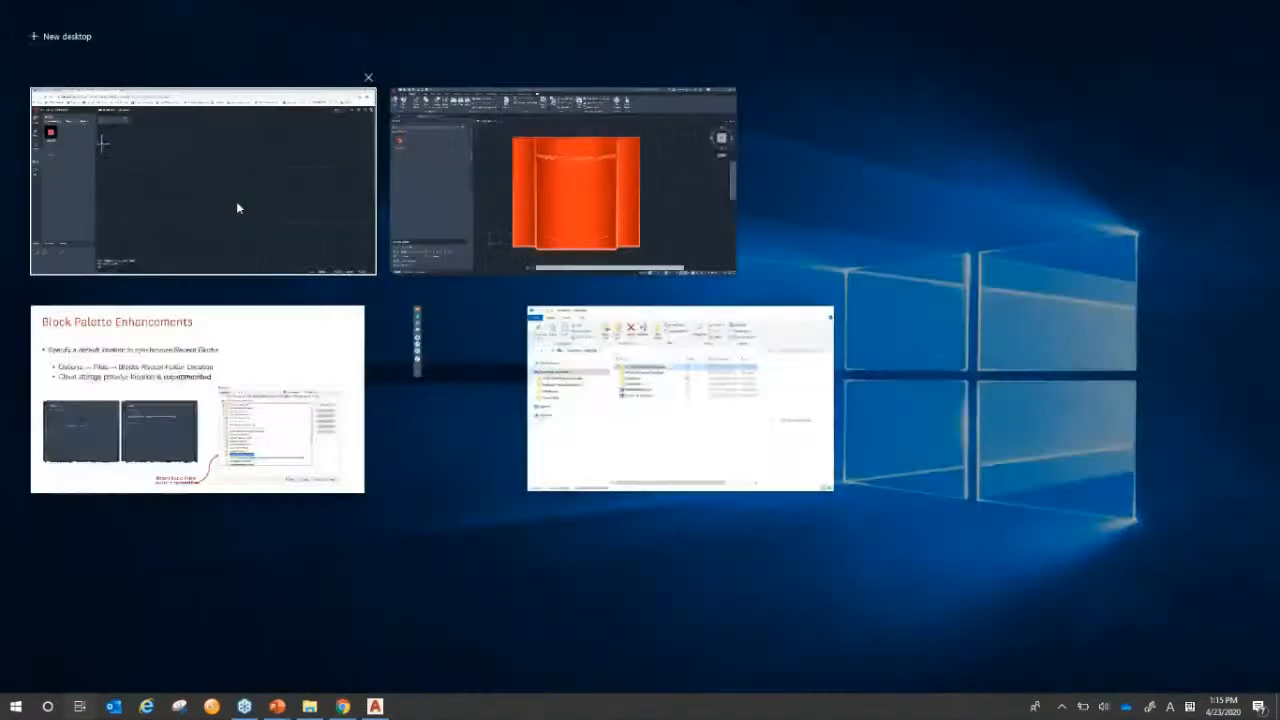
{"action": "left_click", "coordinate": [304, 355]}
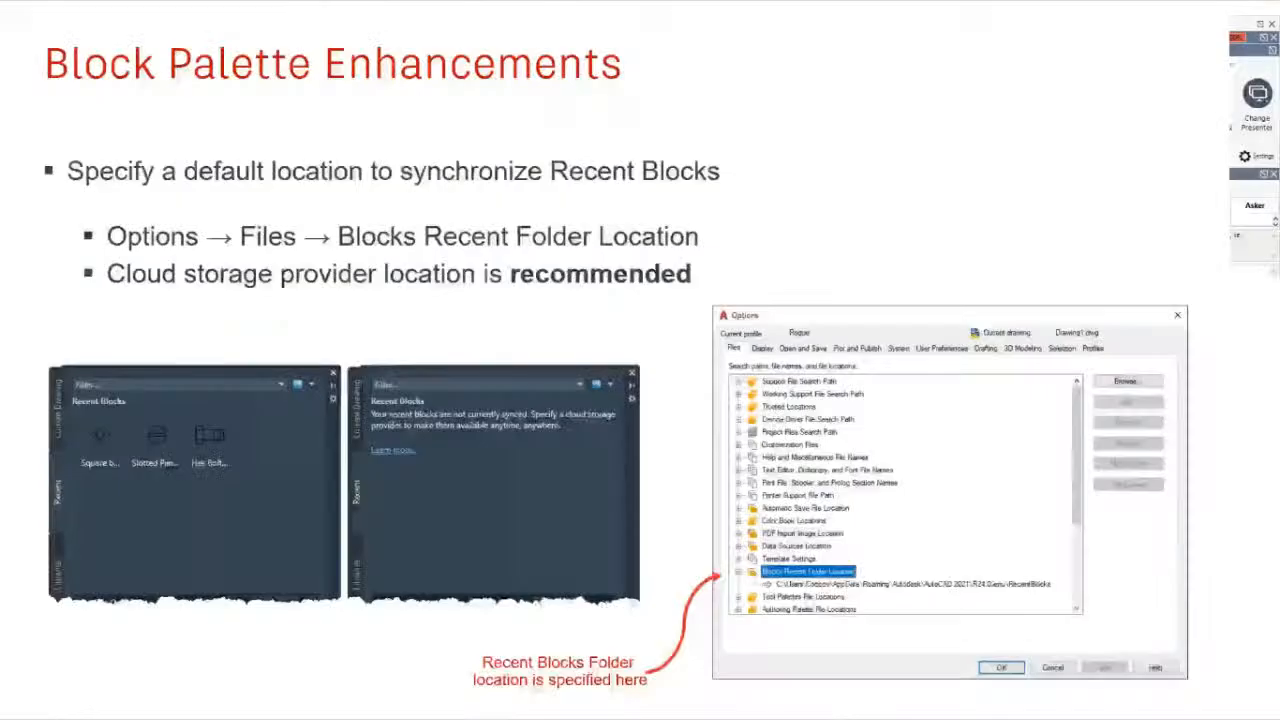